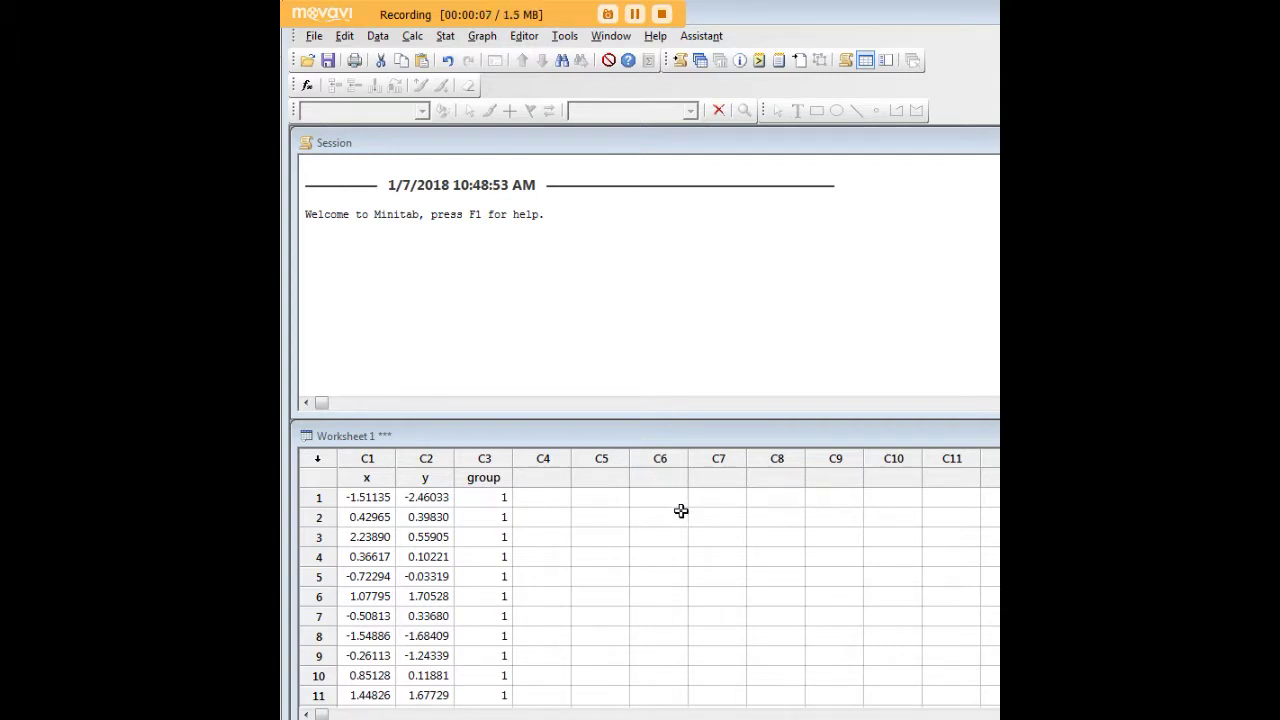
Look over the worksheet's x and y columns and scroll through the data
left_click(361, 478)
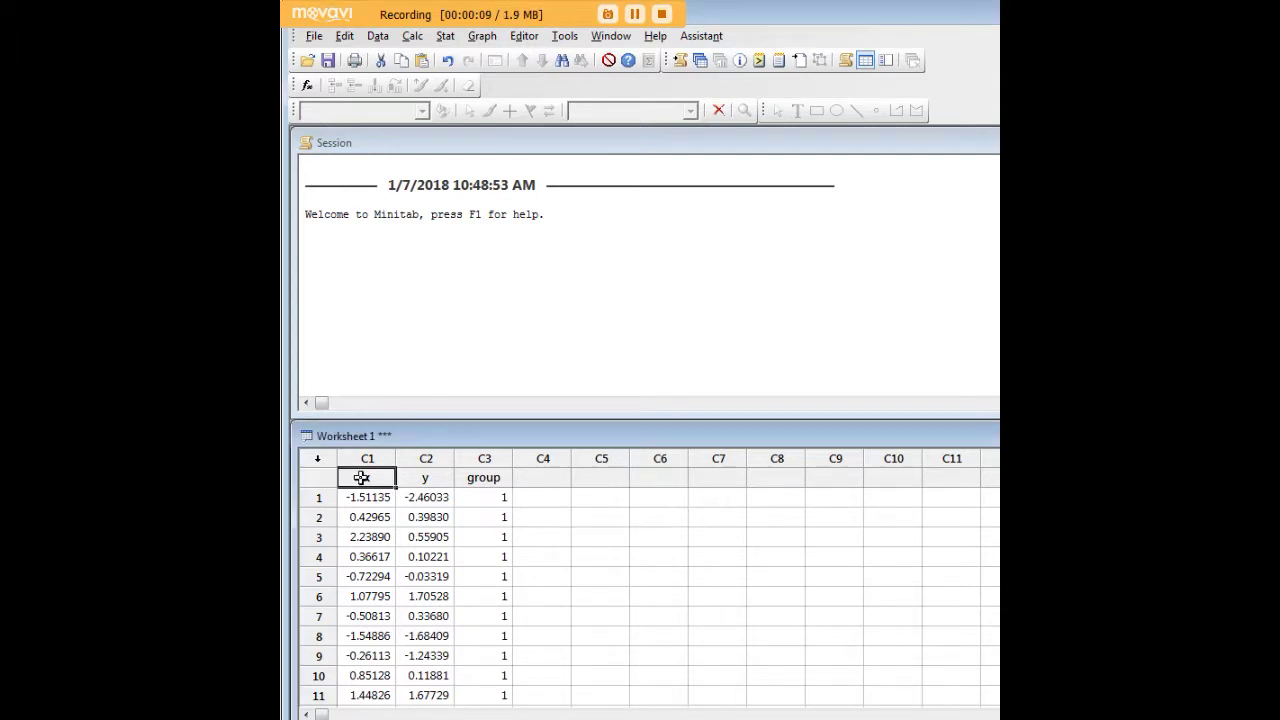
scroll(450, 557, "down", 20)
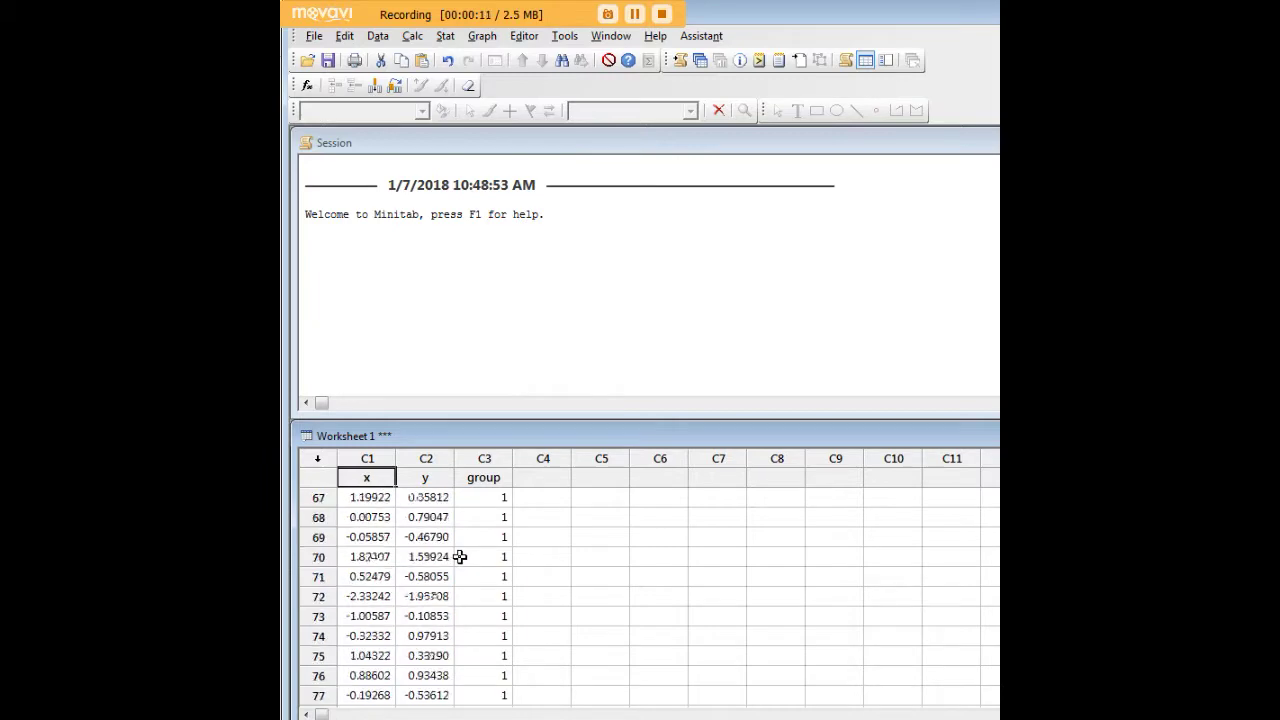
scroll(460, 557, "down", 18)
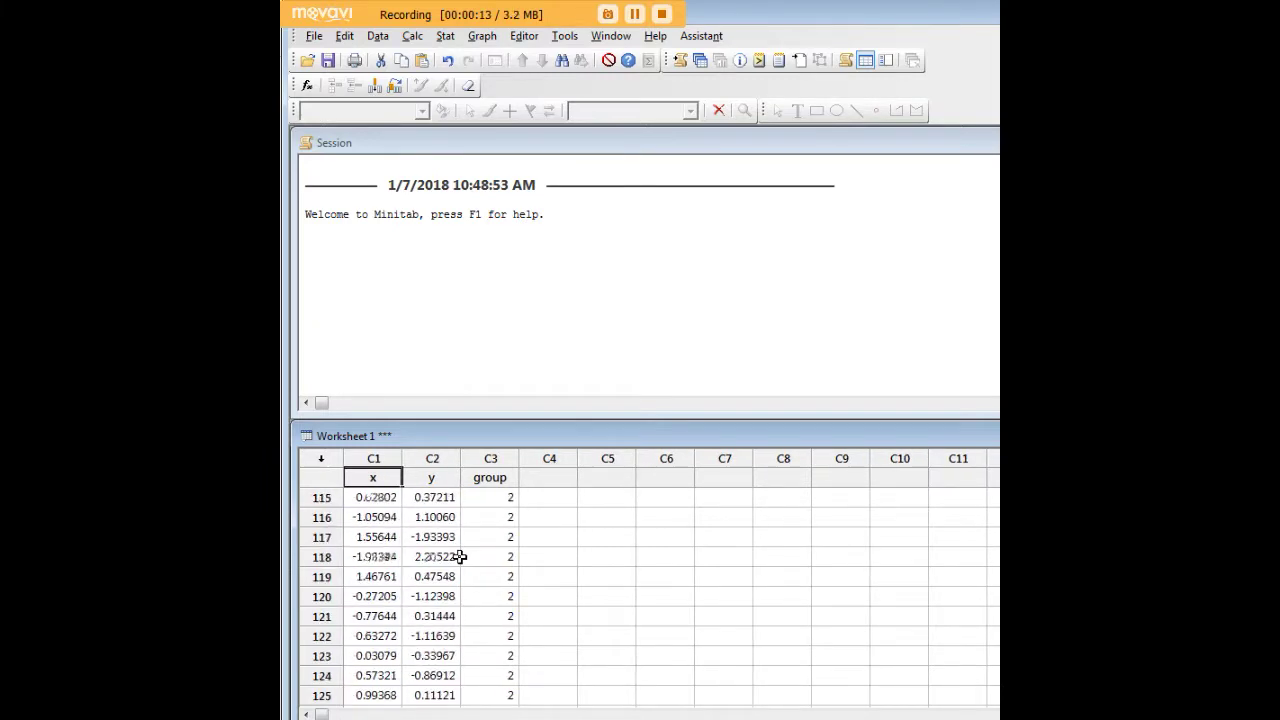
scroll(460, 557, "up", 20)
scroll(460, 557, "up", 1)
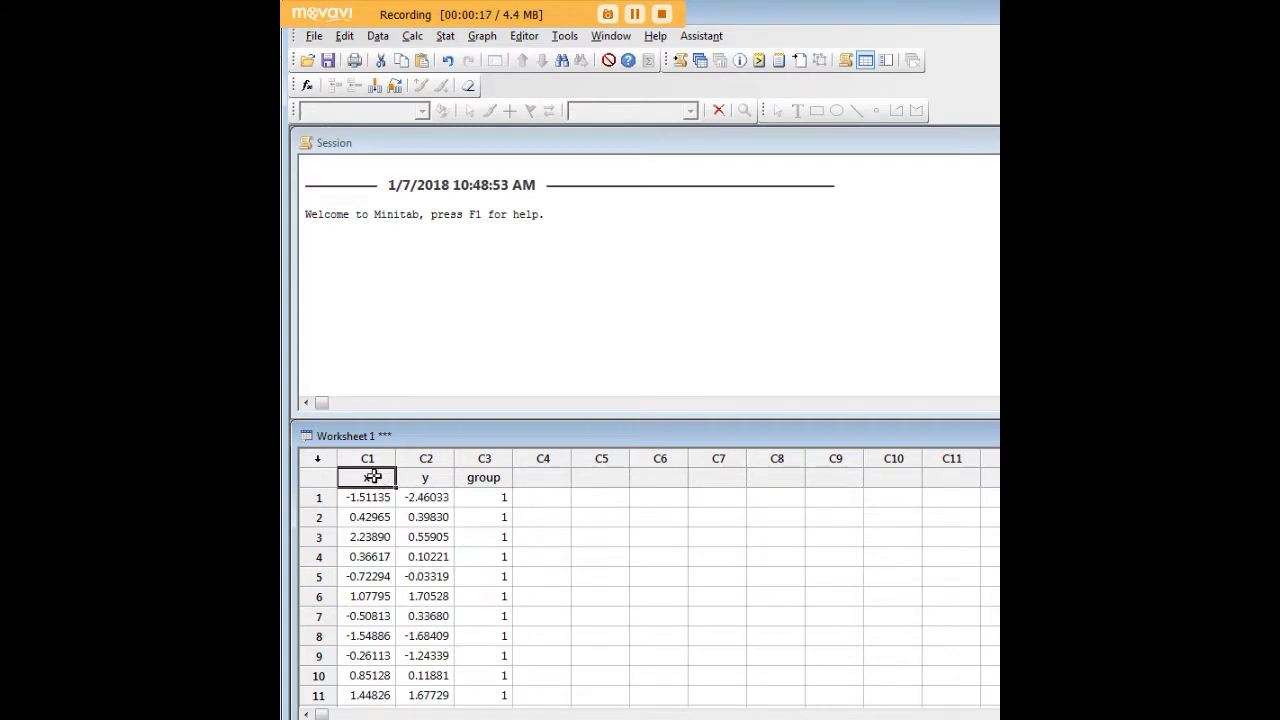
left_click(431, 479)
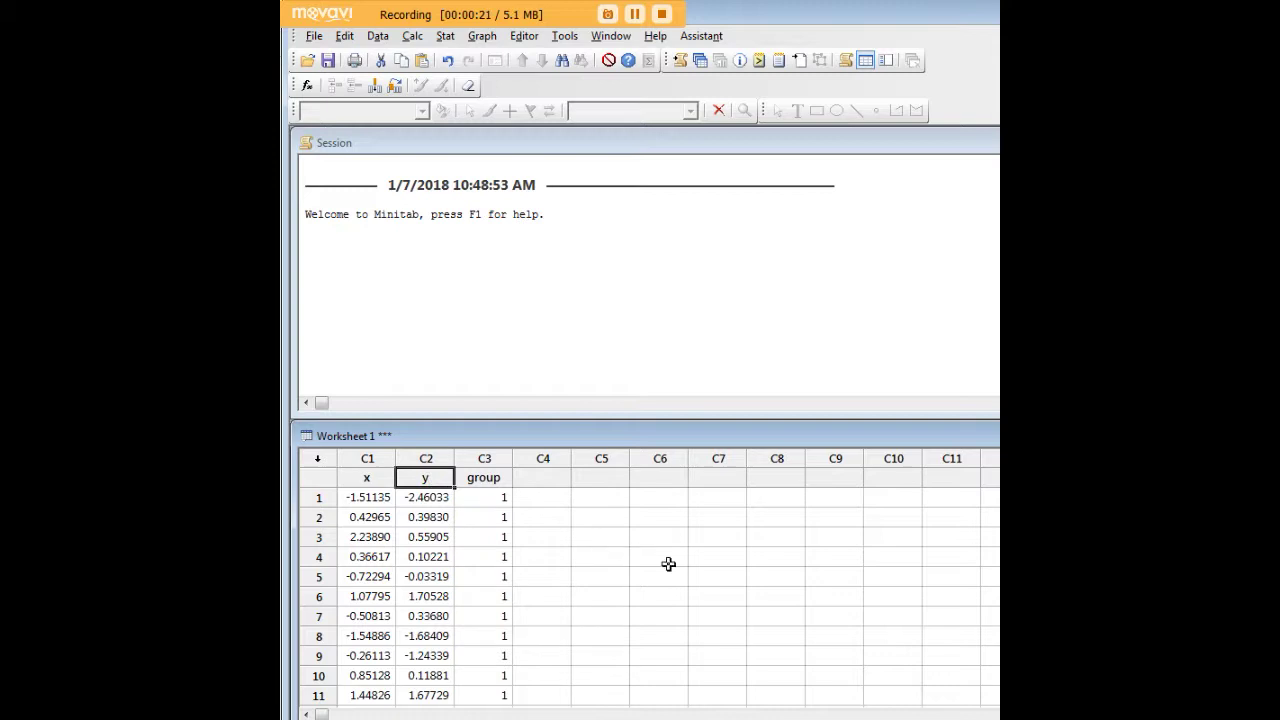
left_click(963, 349)
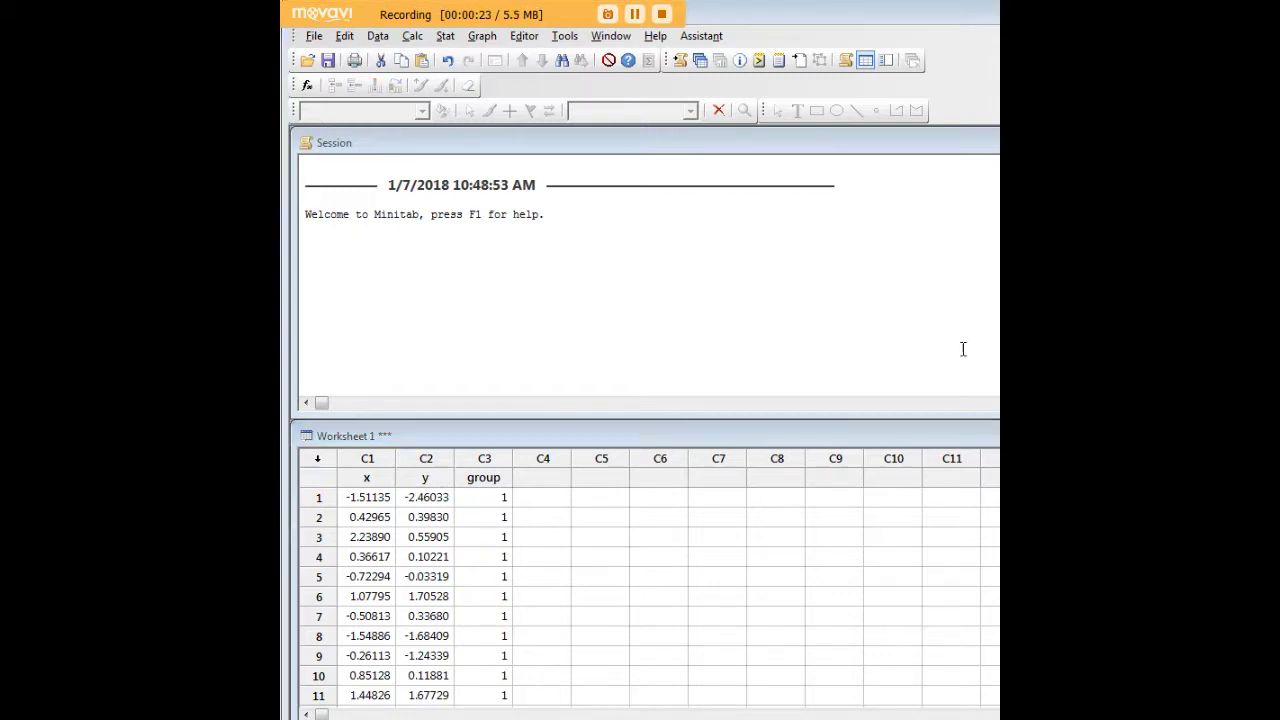
Open Graph > Scatterplot and choose the Simple scatterplot type
left_click(445, 38)
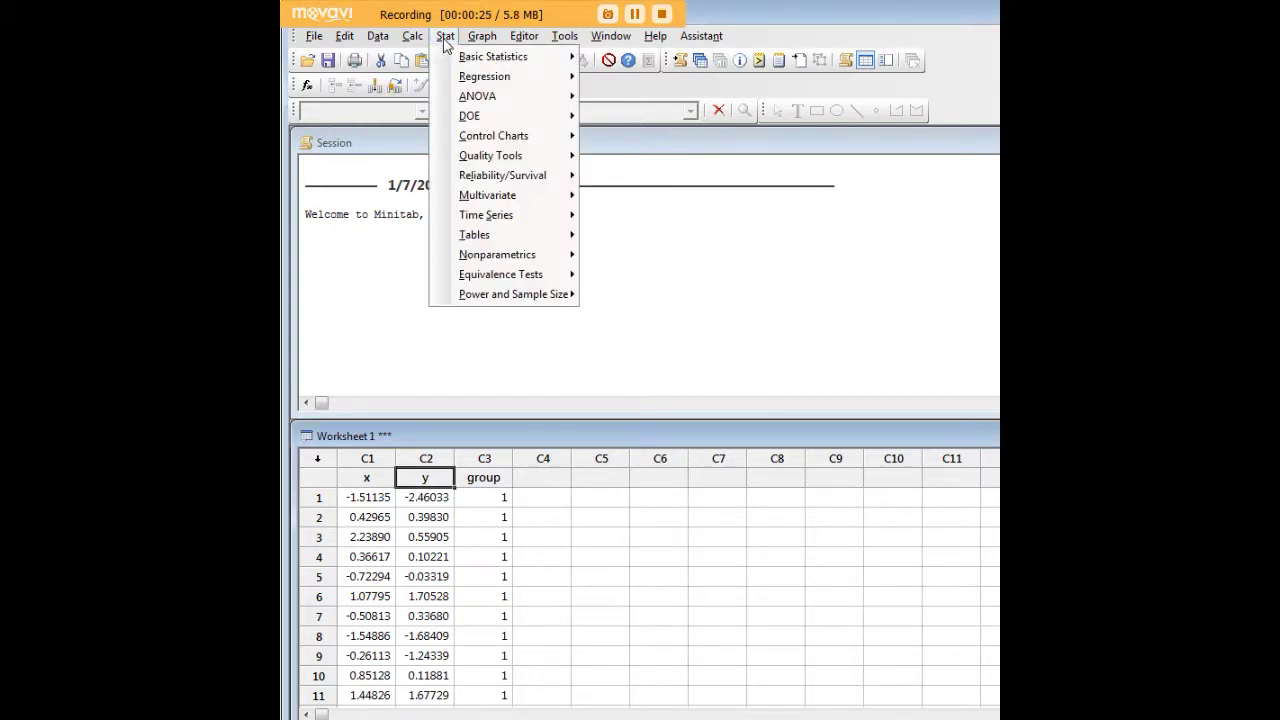
mouse_move(482, 36)
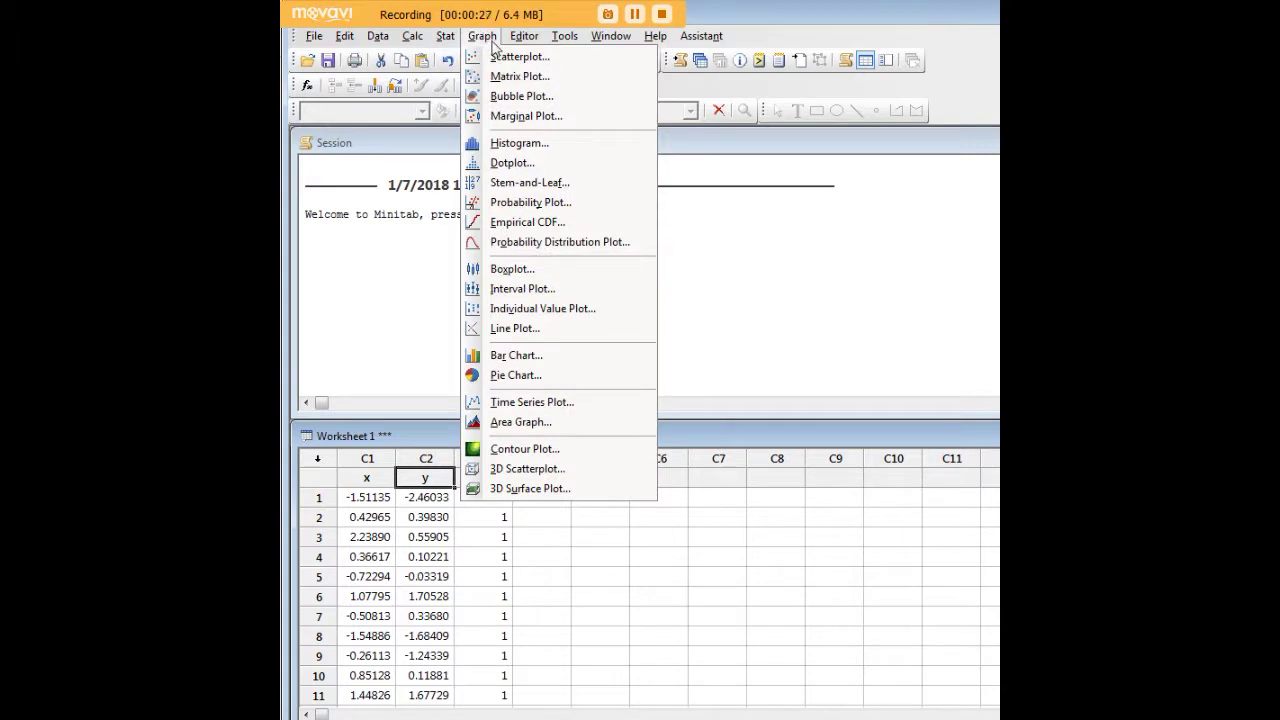
left_click(509, 57)
left_click_drag(1013, 280, 718, 210)
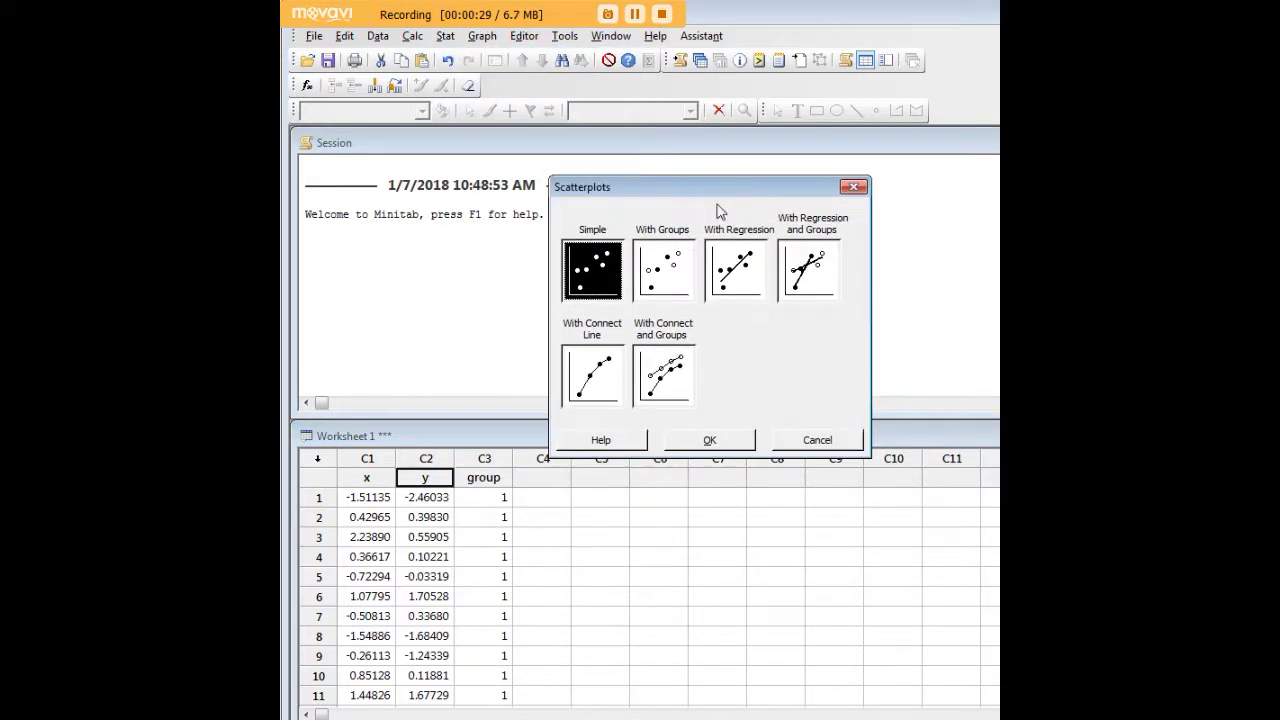
left_click(727, 441)
left_click_drag(1100, 253, 751, 177)
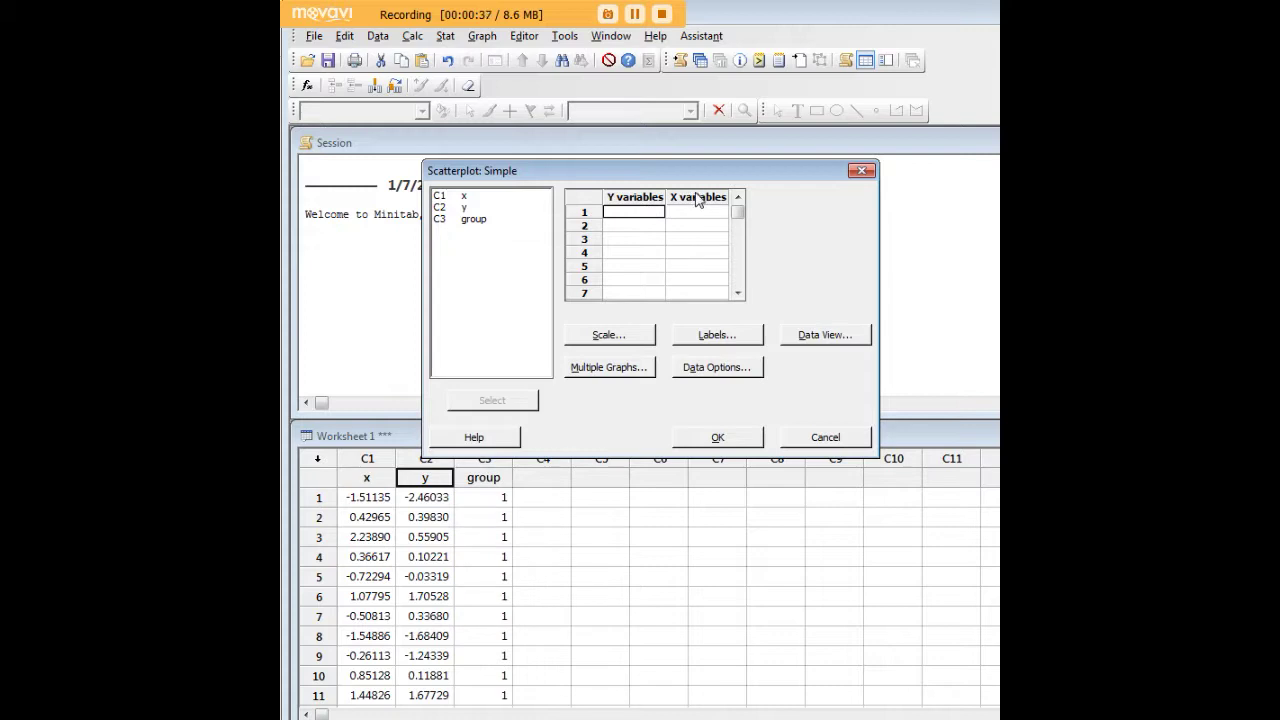
Create a simple scatterplot with y as the Y variable and x as the X variable
left_click(464, 208)
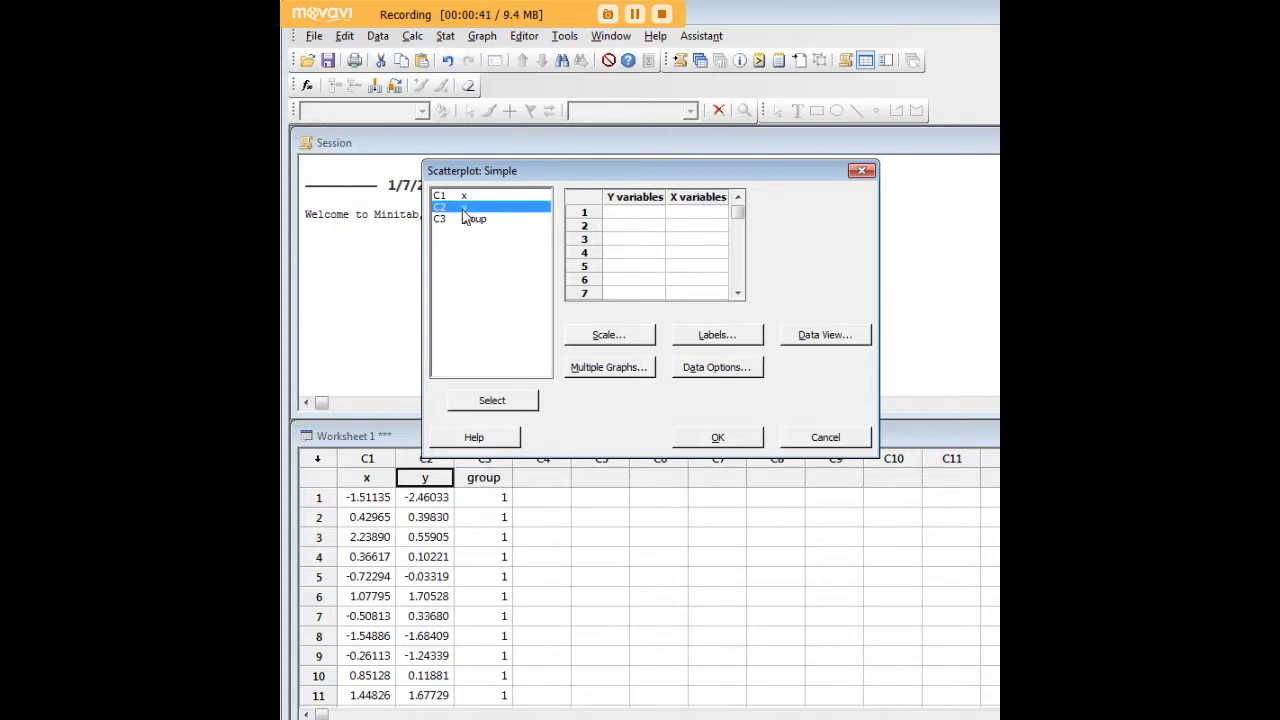
double_click(514, 206)
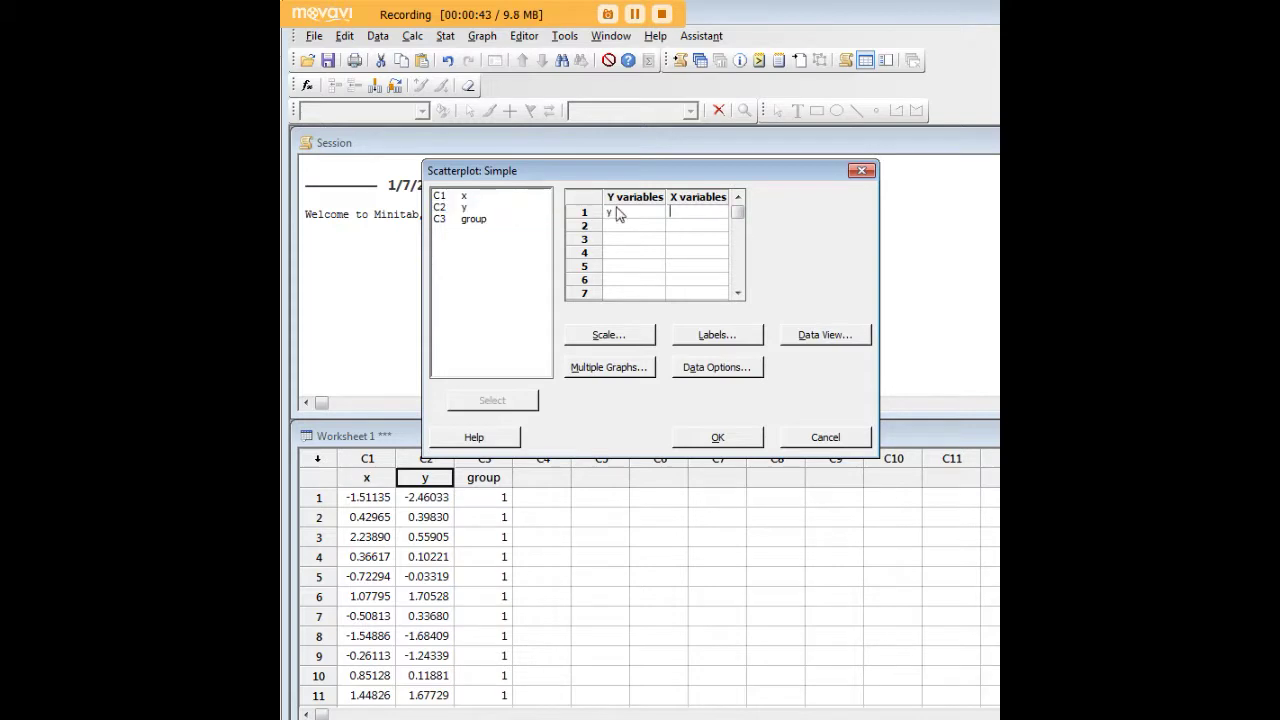
double_click(465, 198)
left_click(717, 437)
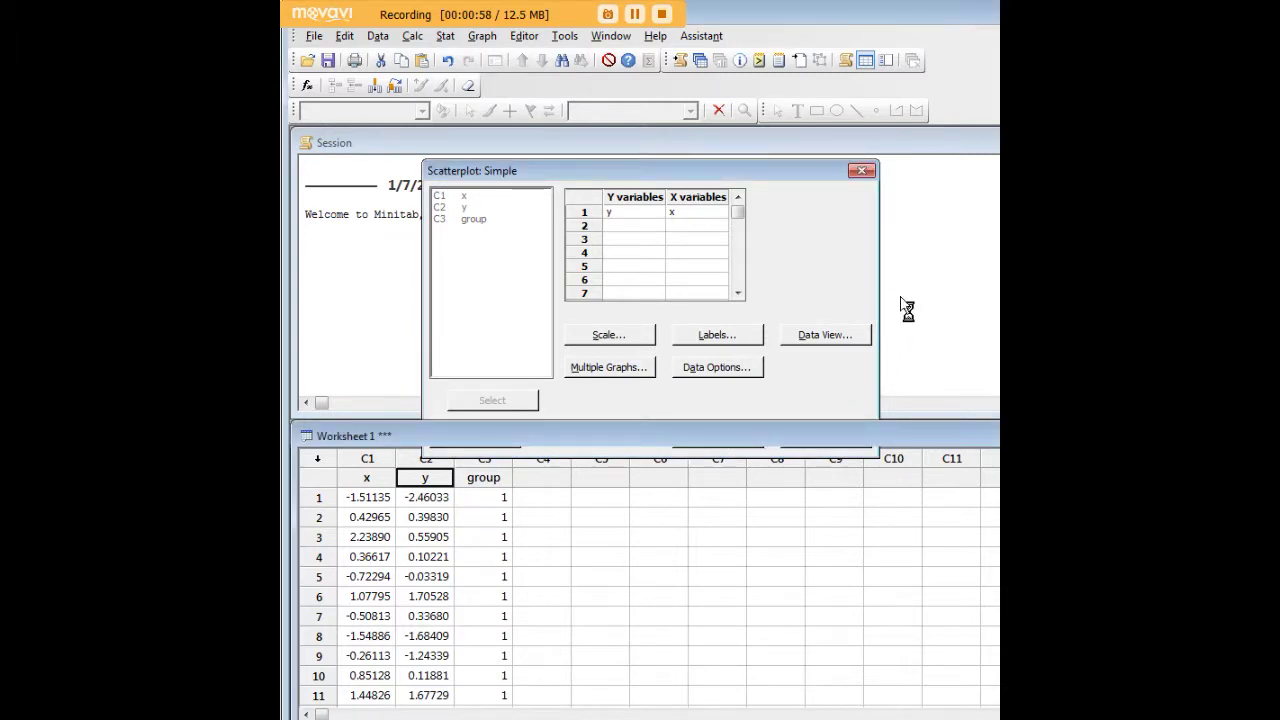
left_click_drag(653, 144, 698, 158)
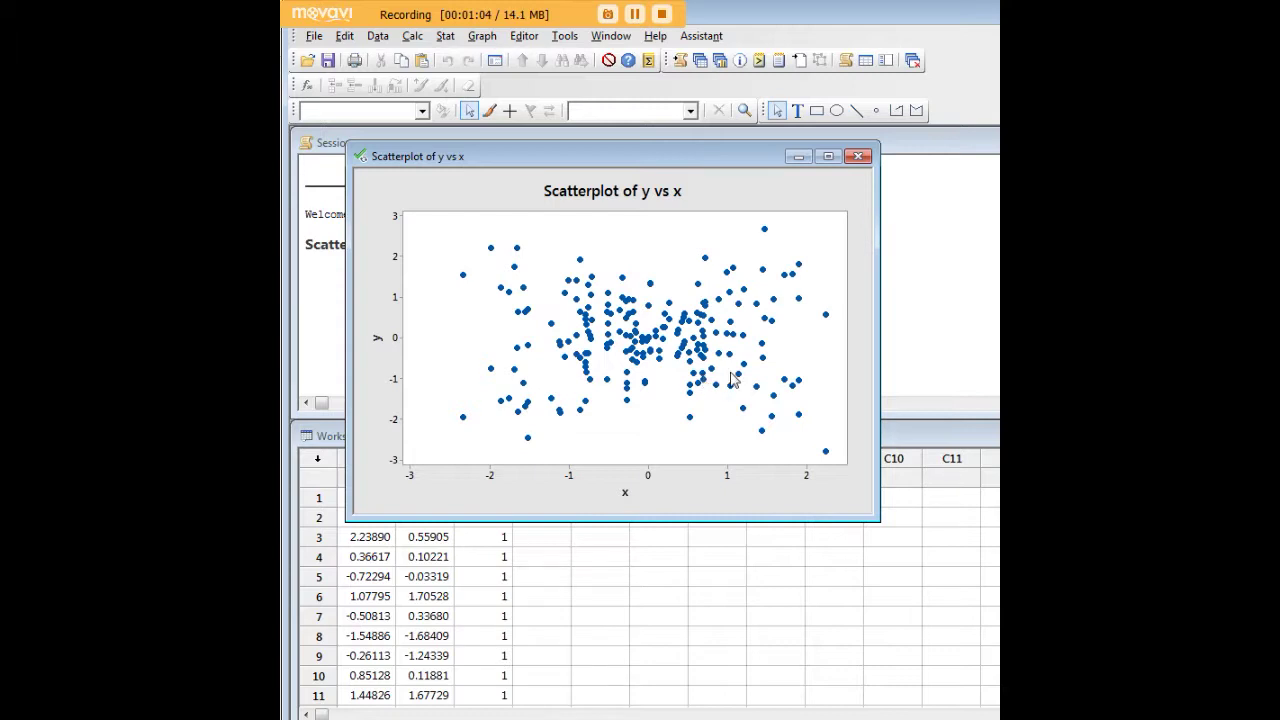
Close the simple 'Scatterplot of y vs x' graph window
left_click(858, 157)
Discard the old graph, then set up a With Regression scatterplot using y as the Y variable
key("n")
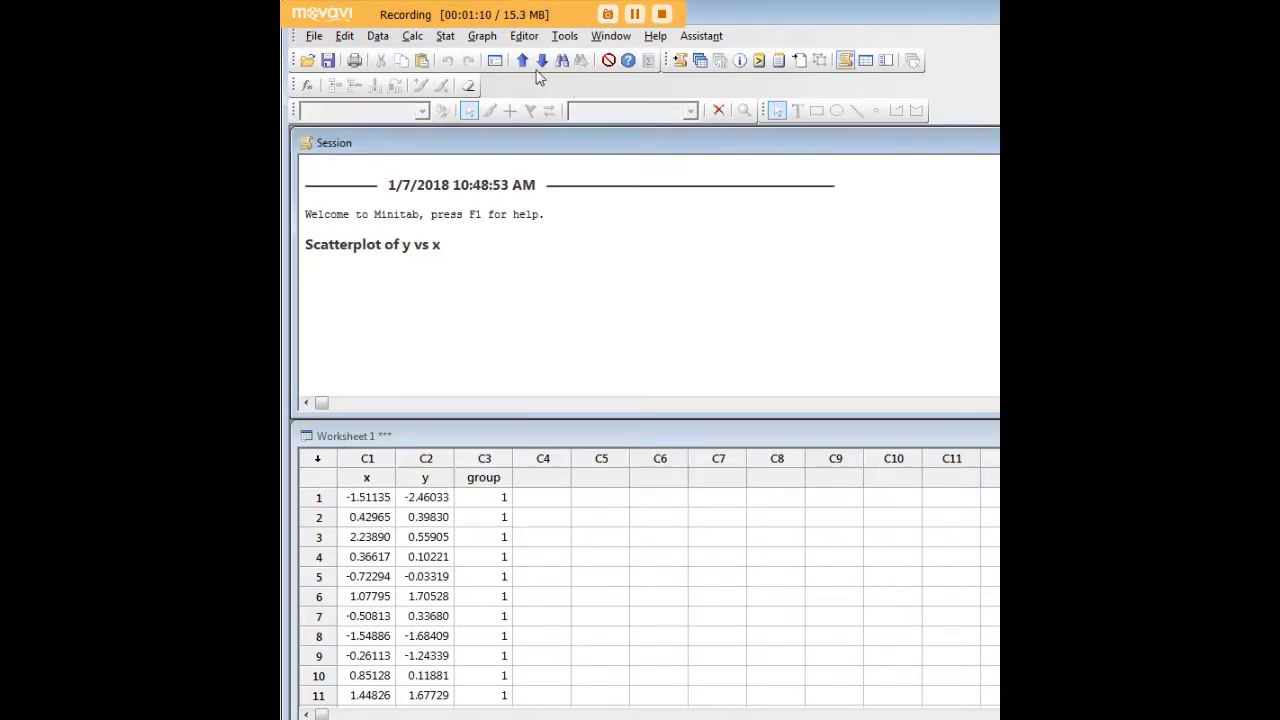
left_click(489, 37)
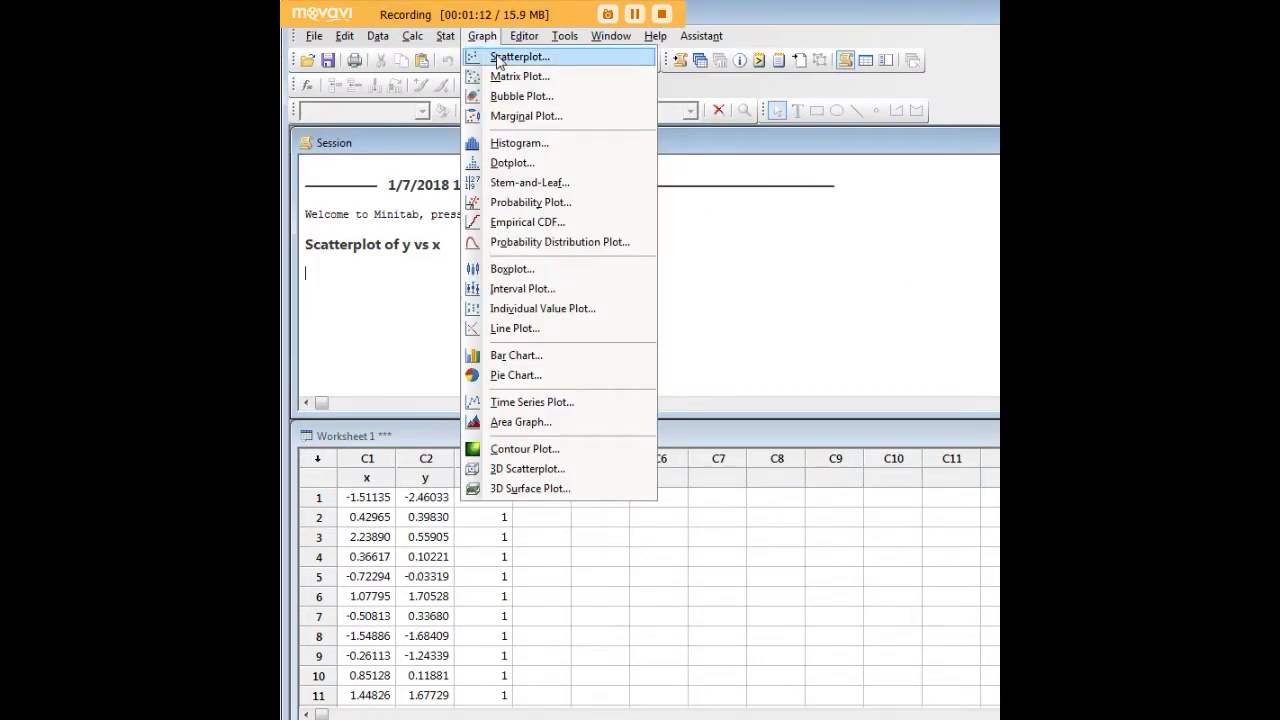
left_click(498, 62)
left_click_drag(990, 251, 671, 205)
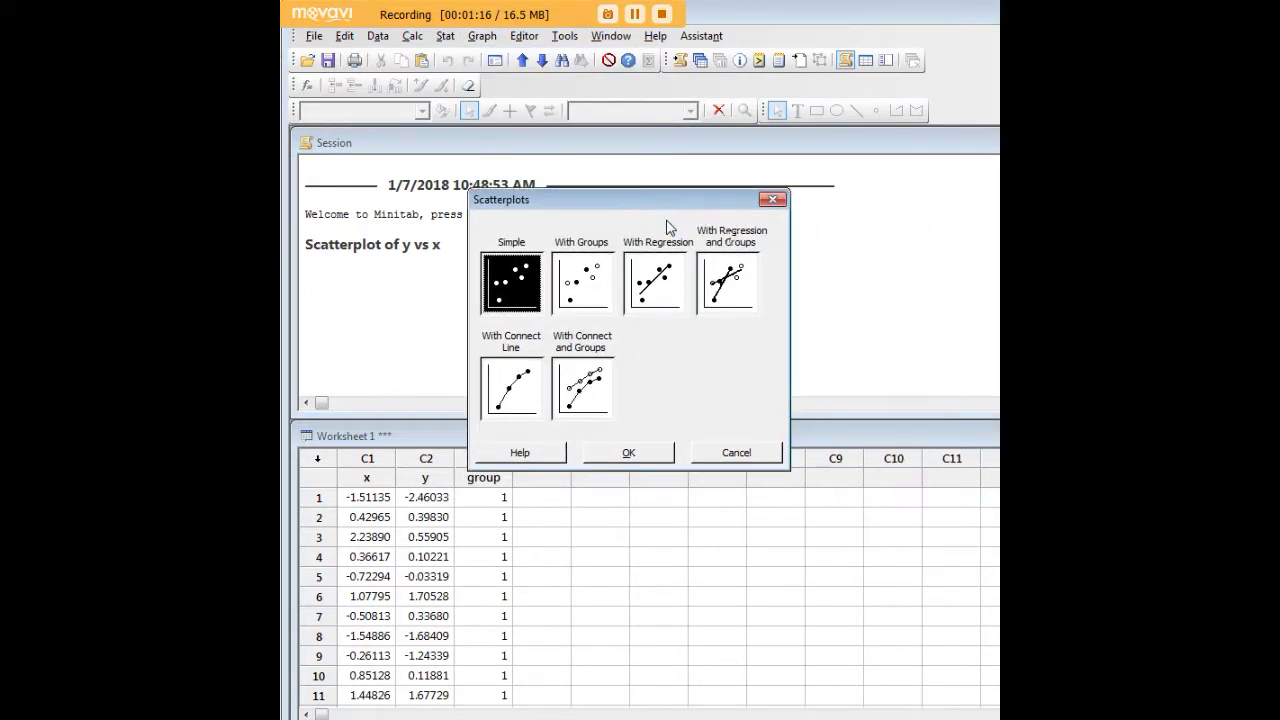
left_click(657, 291)
left_click(629, 452)
left_click_drag(1058, 251, 640, 190)
double_click(390, 224)
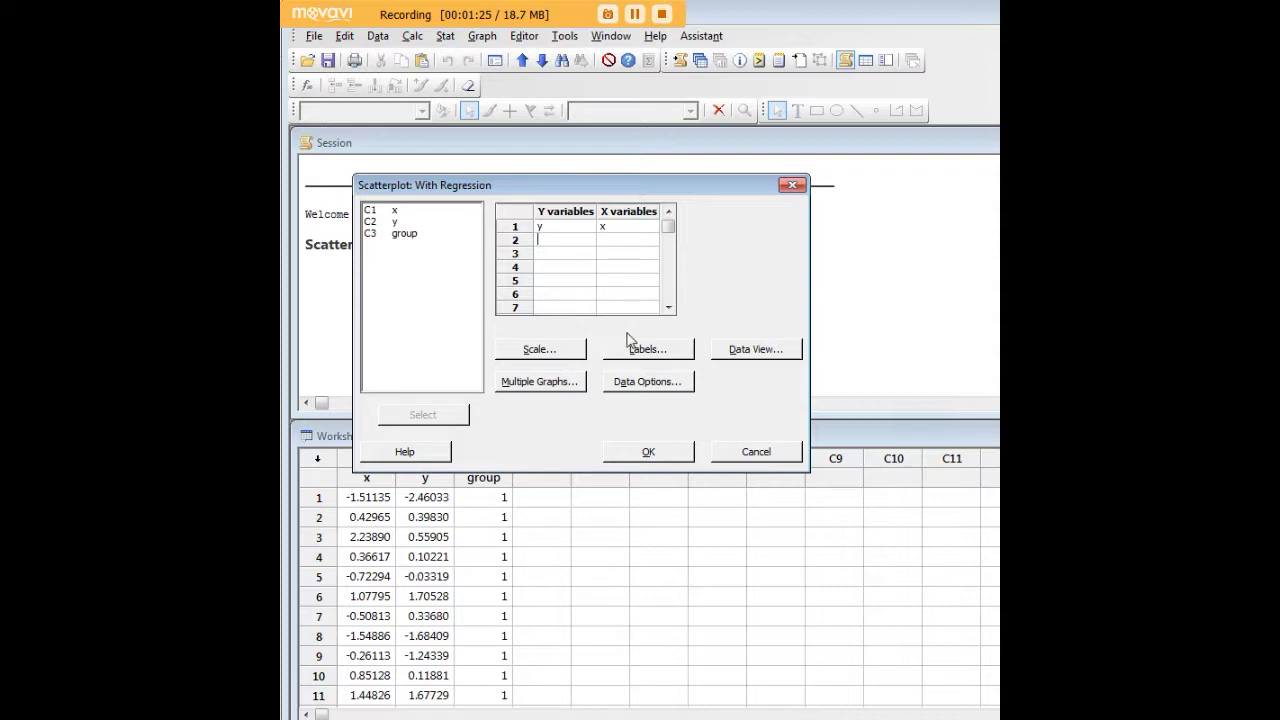
Keep the Linear regression fit in Data View and create the y vs x scatterplot with its fitted line
left_click(773, 347)
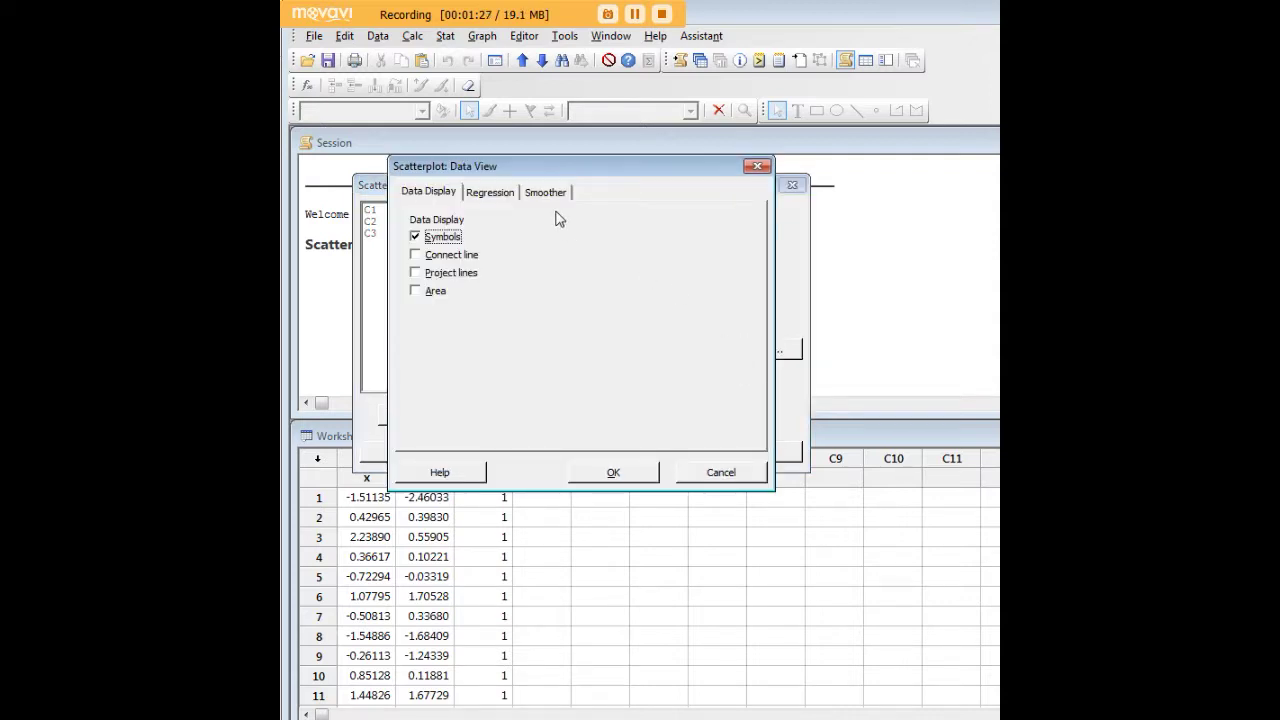
left_click(490, 192)
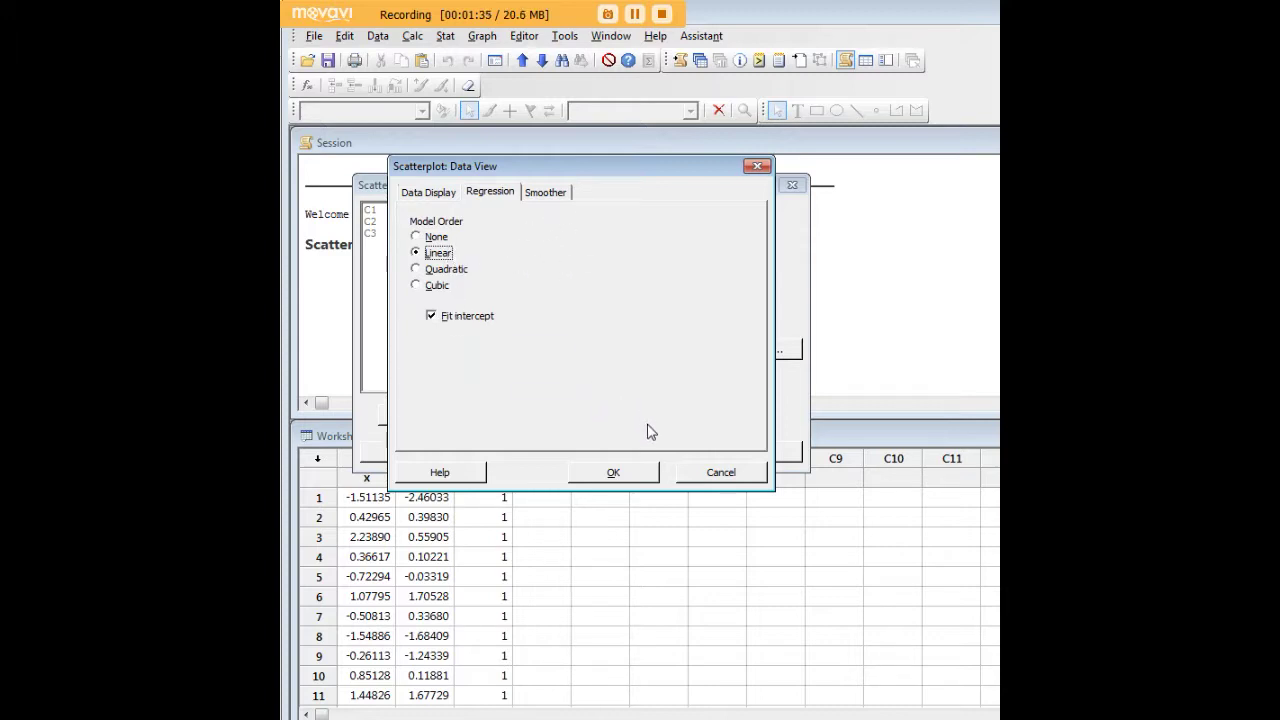
left_click(617, 472)
left_click(644, 456)
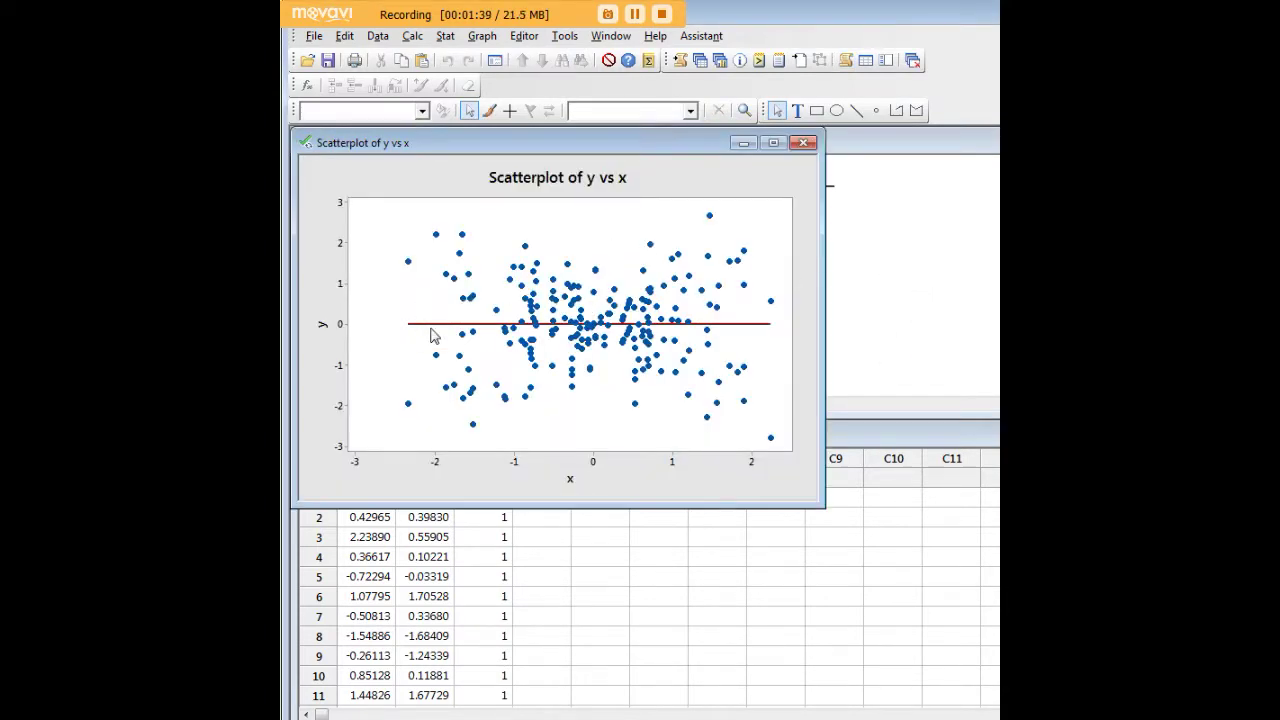
Close the regression scatterplot (y = -0.00000 - 0.00000x, R-Sq 0.0%) without saving it
mouse_move(434, 327)
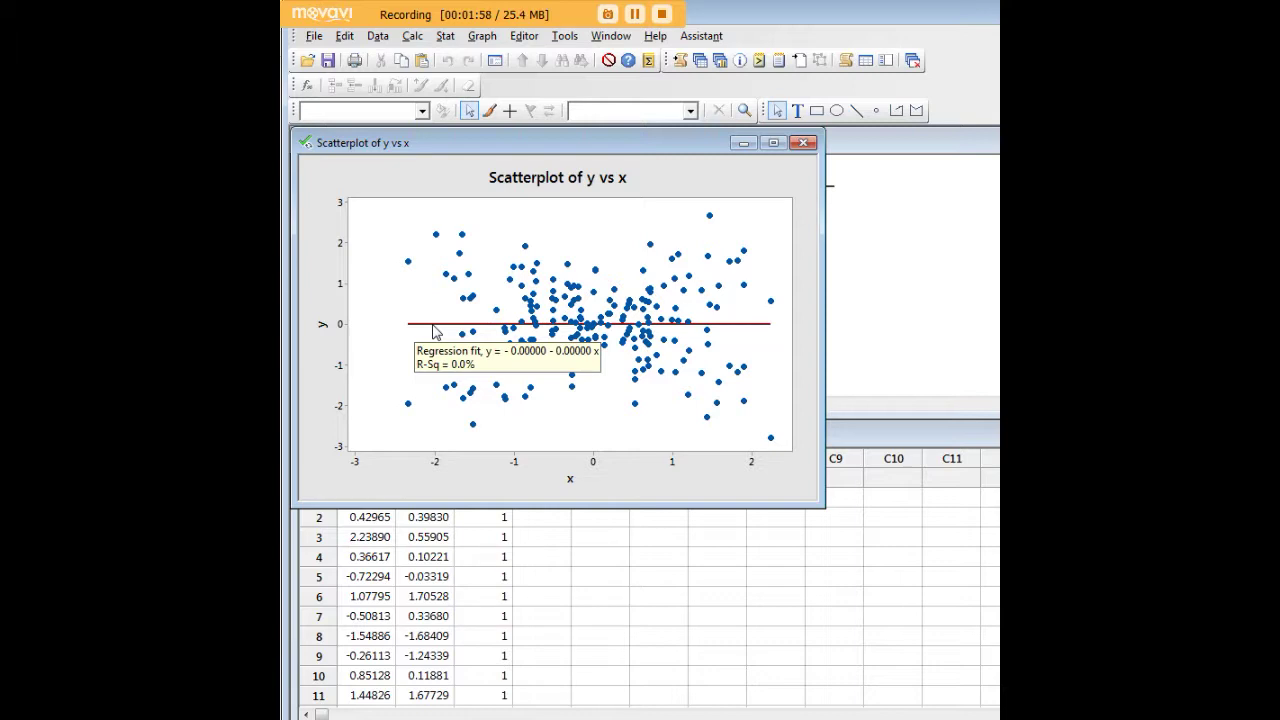
left_click(802, 144)
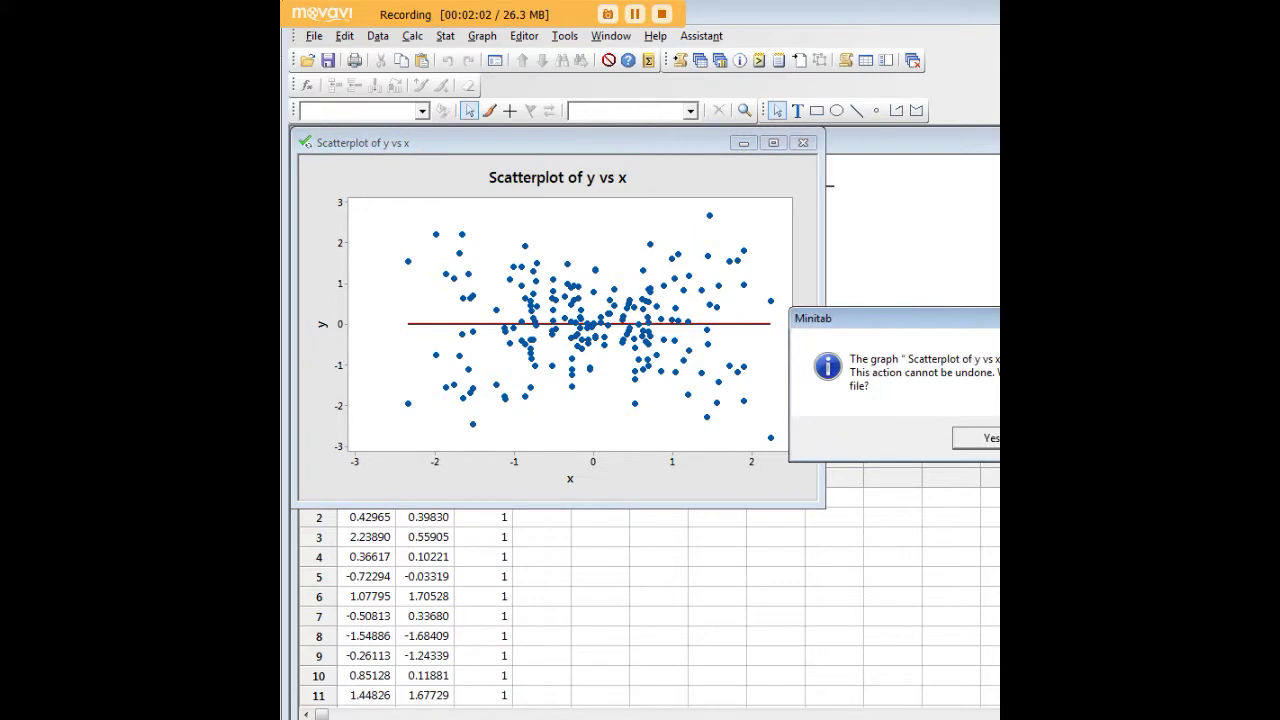
key("n")
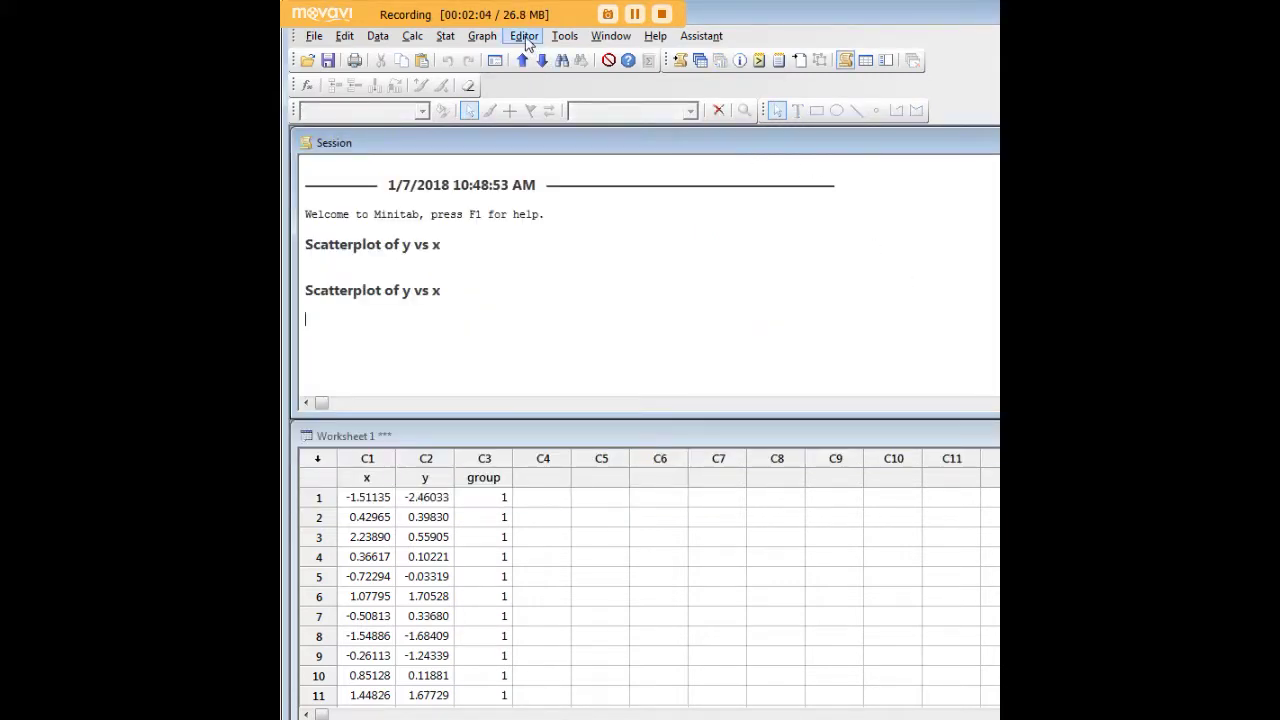
Choose the With Regression and Groups scatterplot type from Graph > Scatterplot
left_click(482, 36)
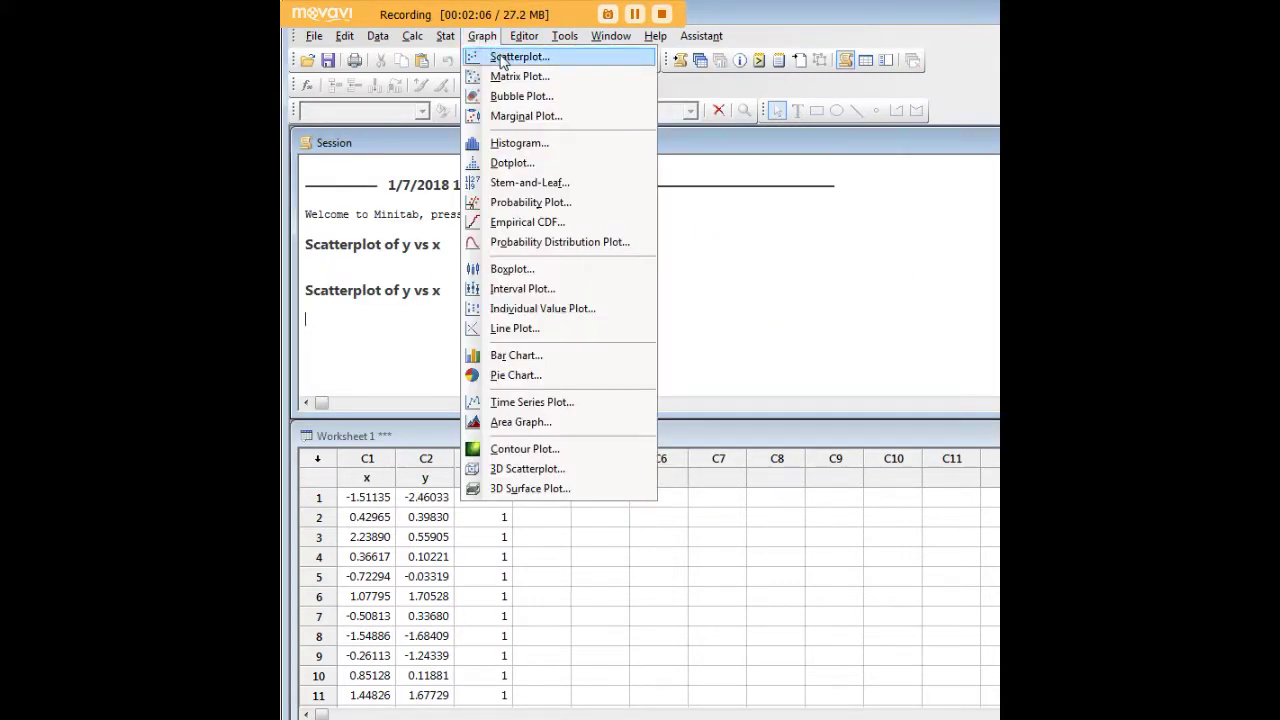
left_click(505, 58)
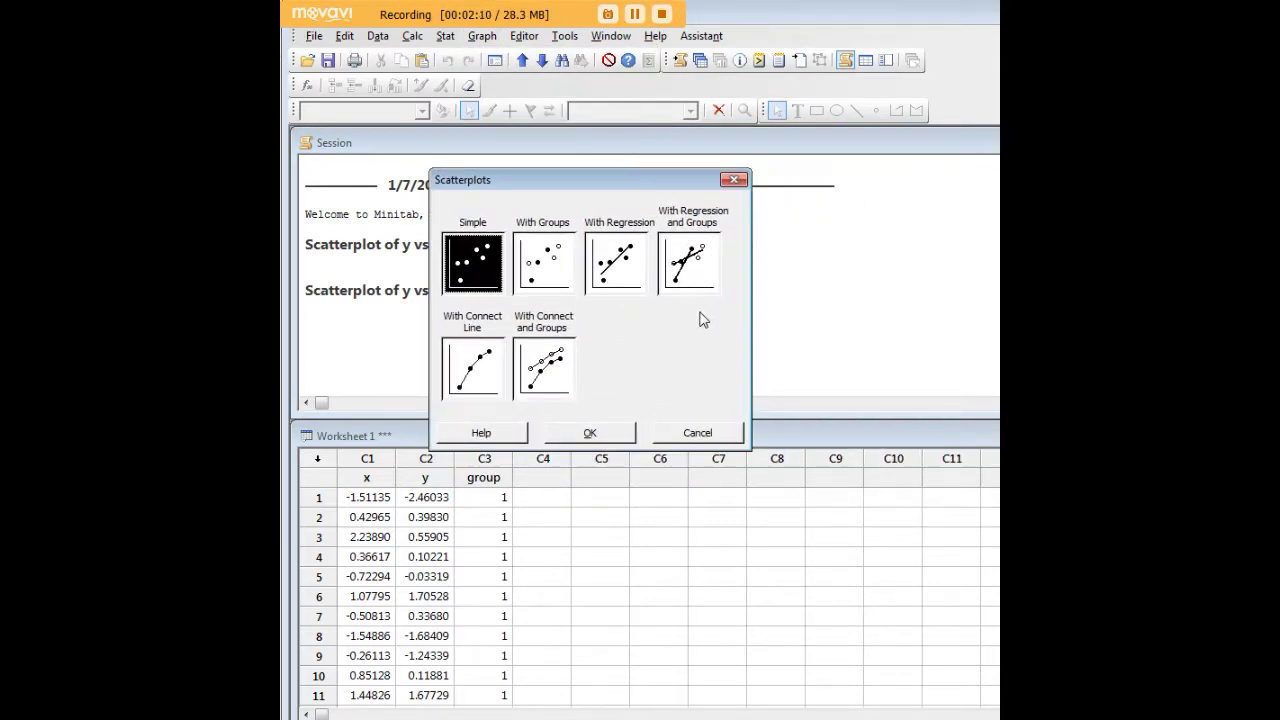
left_click(697, 262)
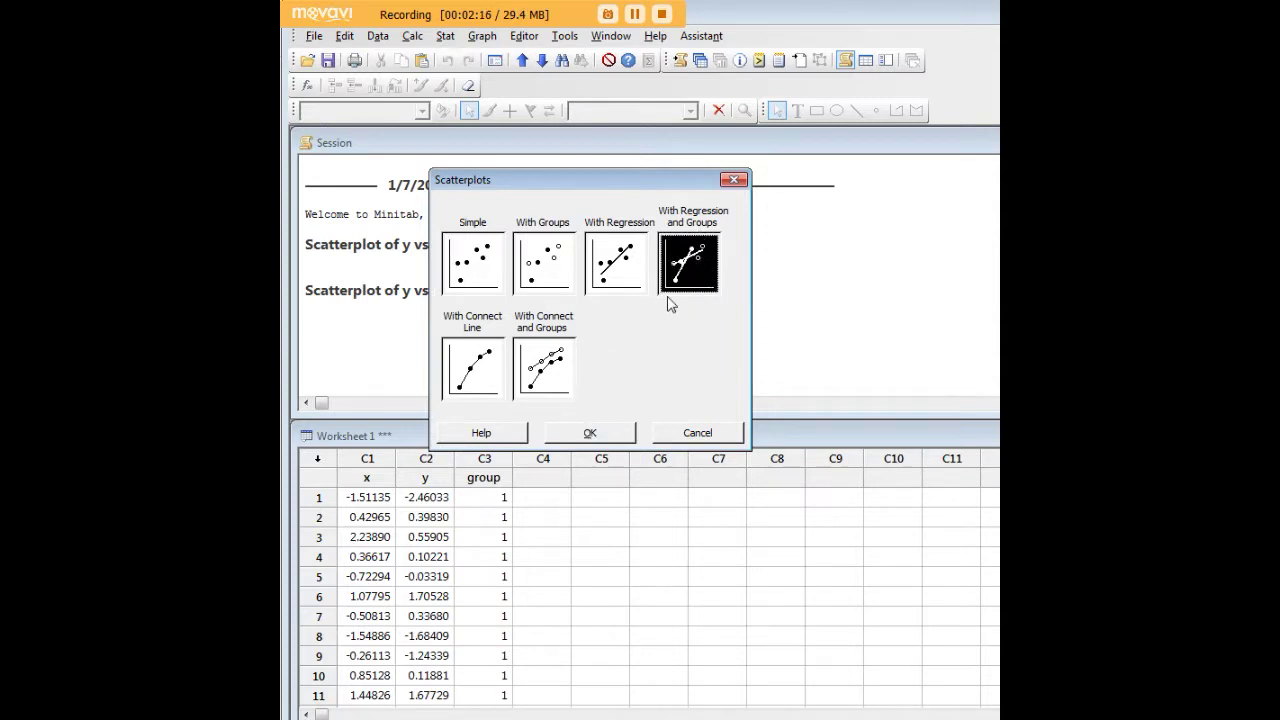
left_click(602, 433)
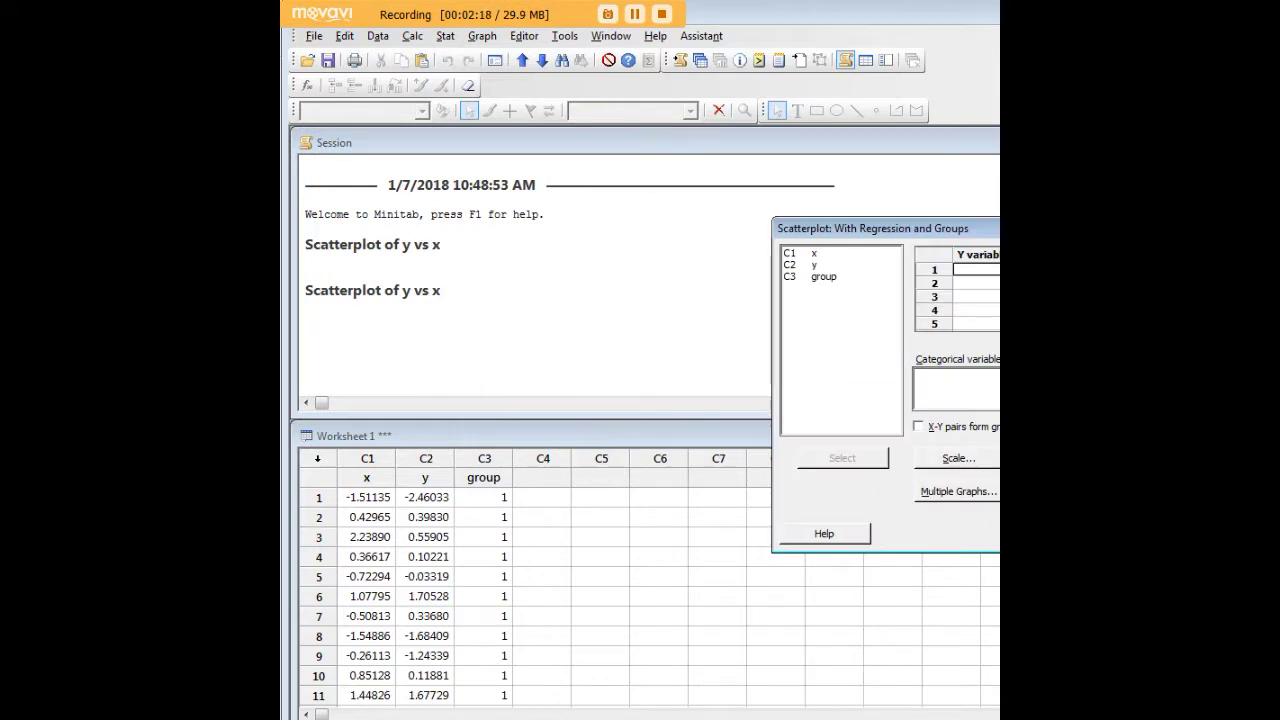
Plot y against x, using the group column as the categorical grouping variable
double_click(443, 213)
double_click(443, 201)
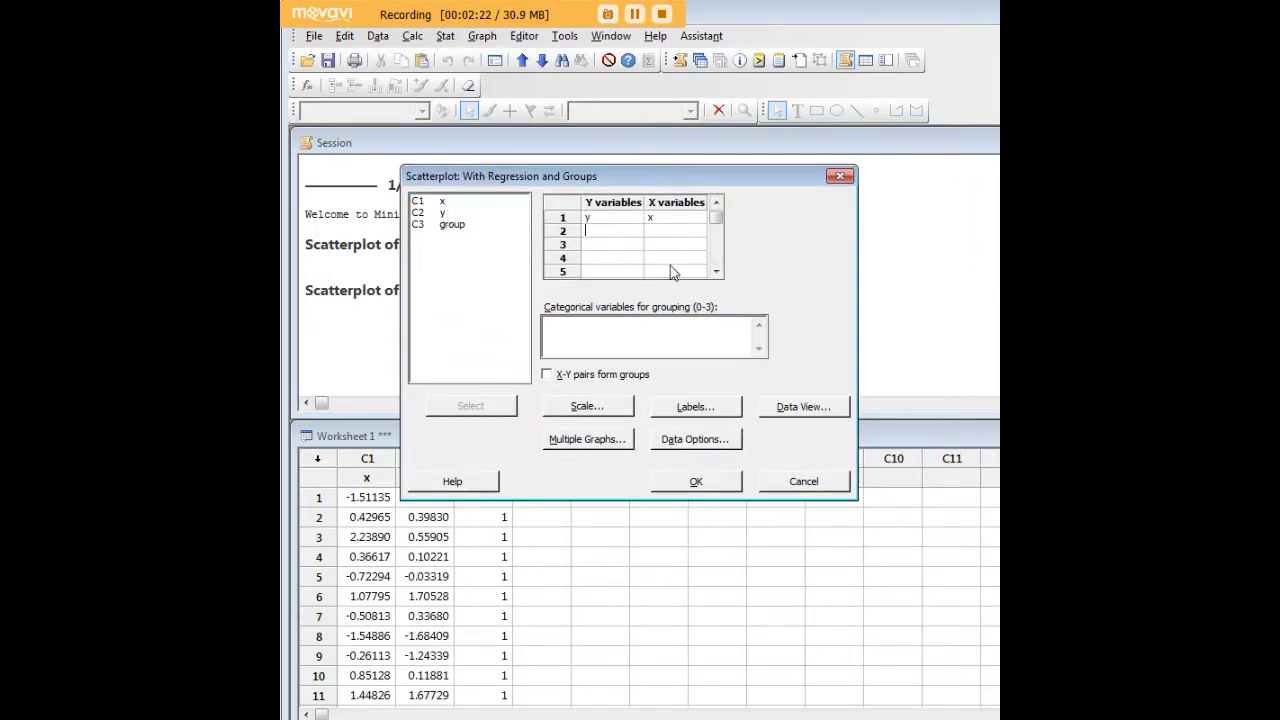
left_click(624, 323)
double_click(452, 224)
Review the Scale gridline and reference line options without changes, then start the Labels title
left_click(616, 408)
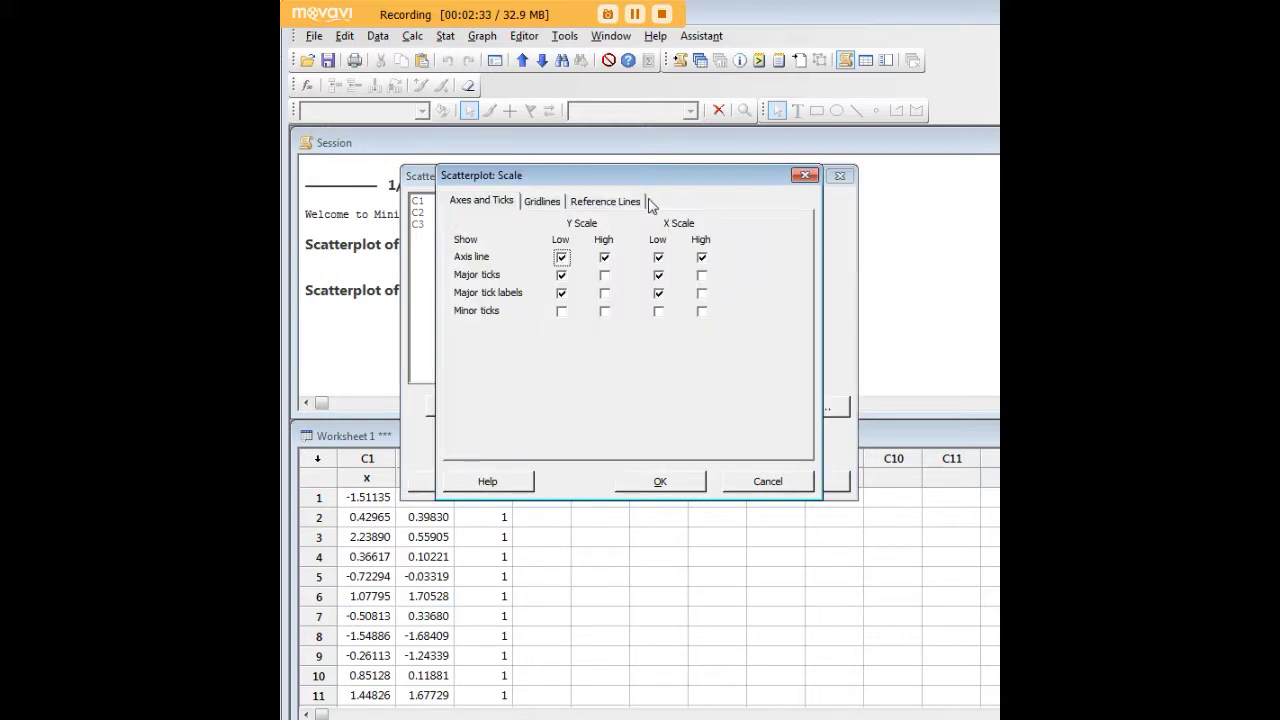
left_click_drag(646, 178, 620, 198)
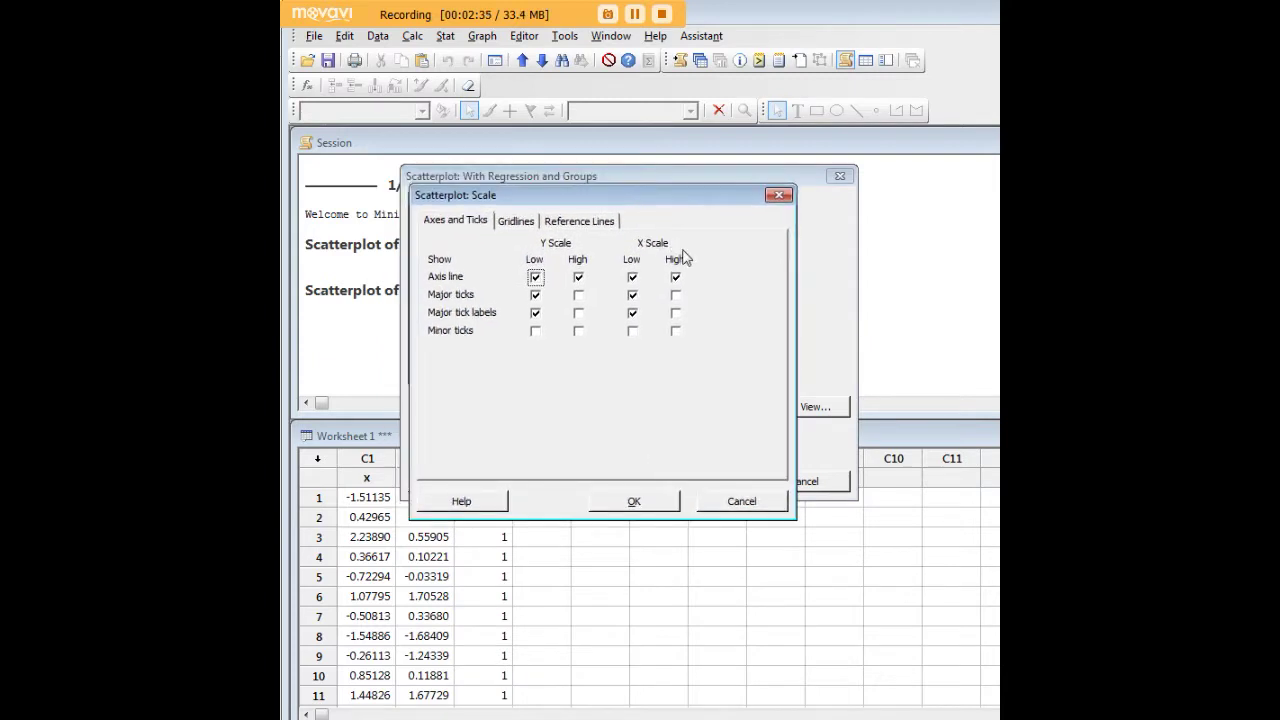
left_click(517, 222)
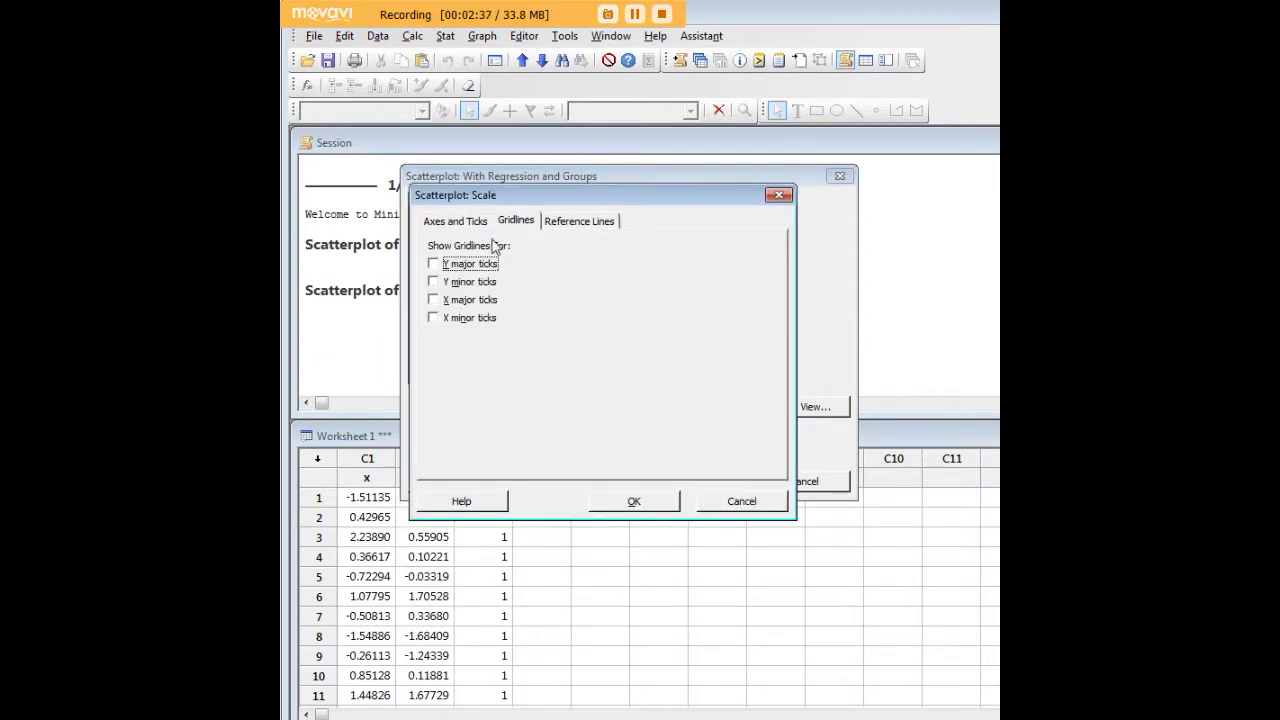
left_click(580, 222)
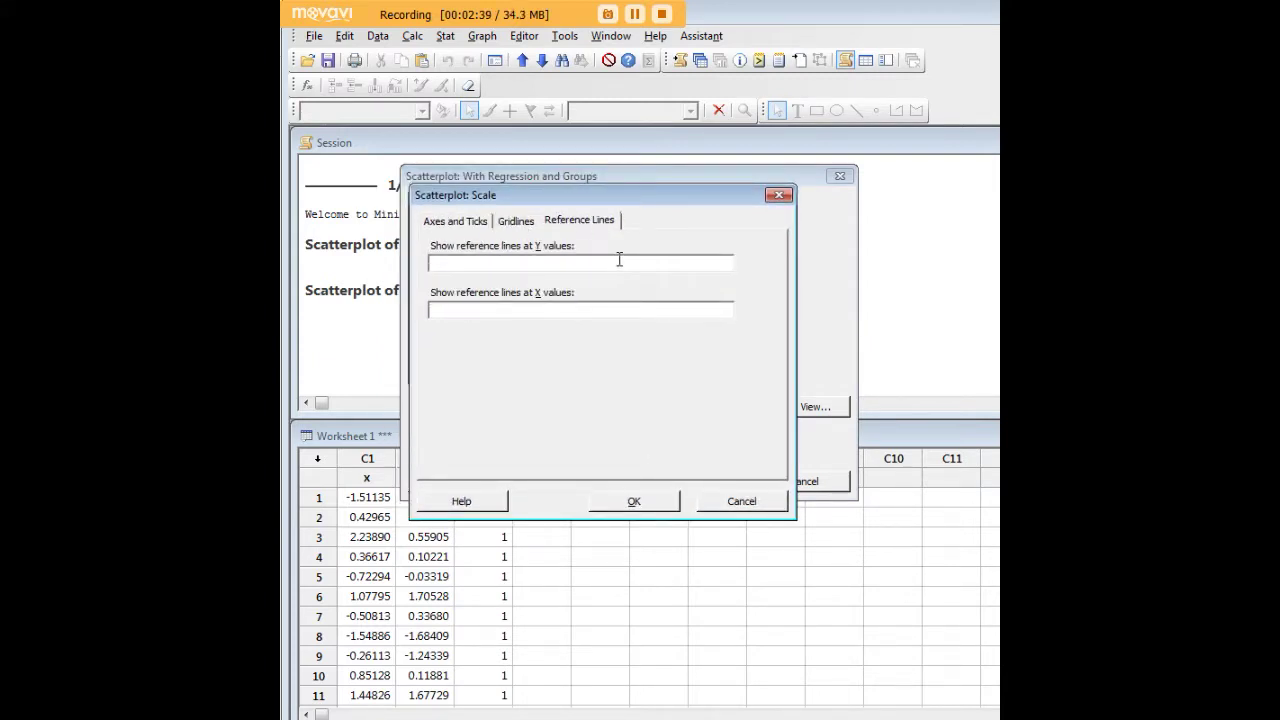
left_click(779, 195)
left_click(696, 406)
left_click(566, 244)
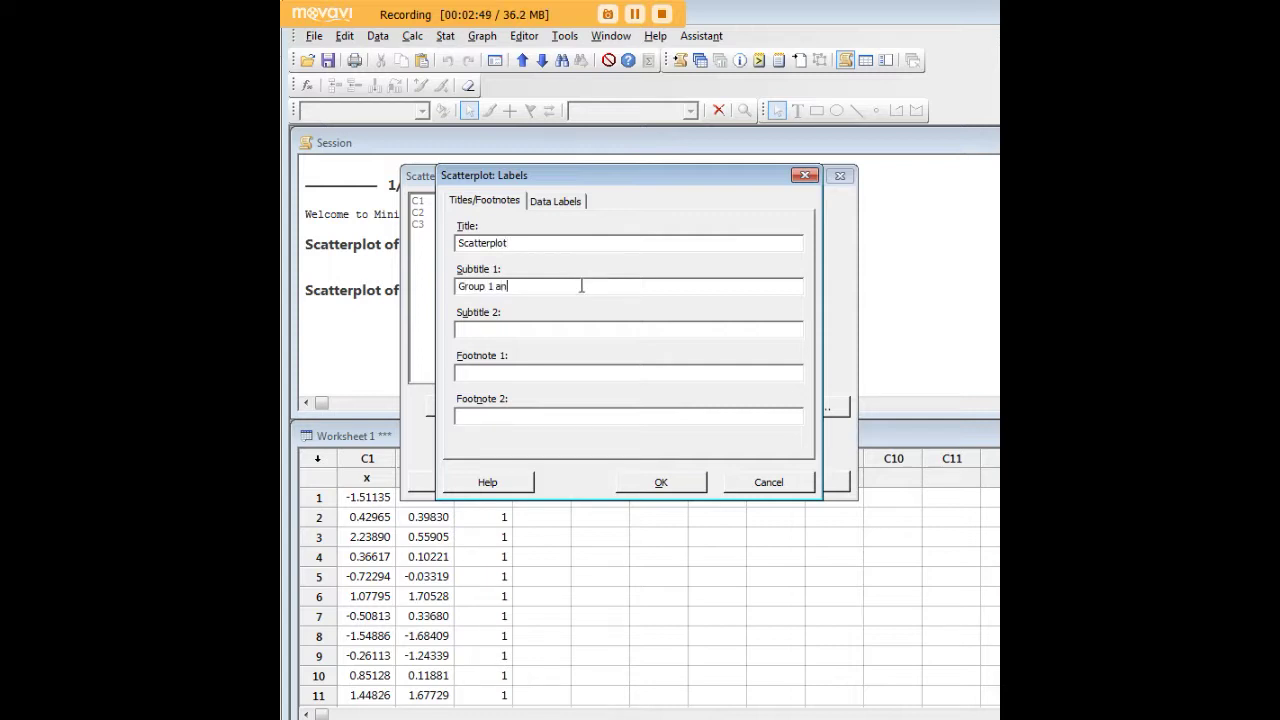
Accept the labels with title 'Scatterplot' and subtitle 'Group 1 and 2'
left_click(661, 482)
left_click(803, 406)
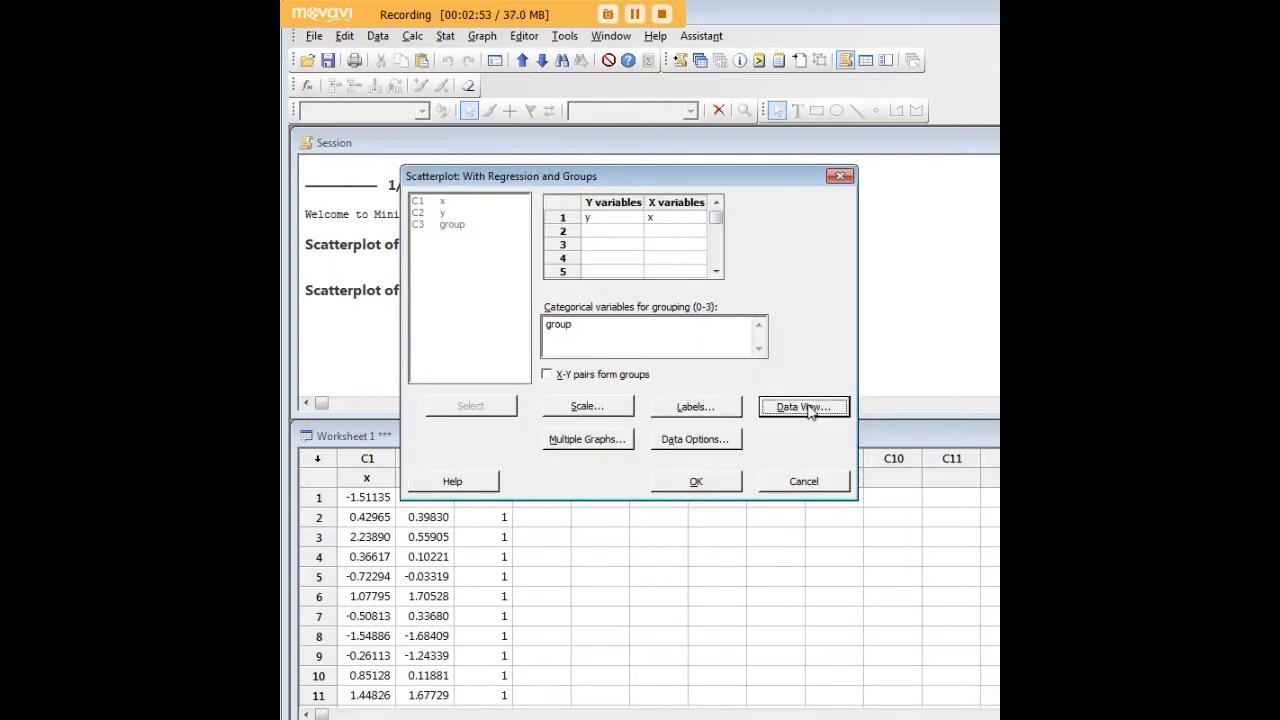
left_click(538, 201)
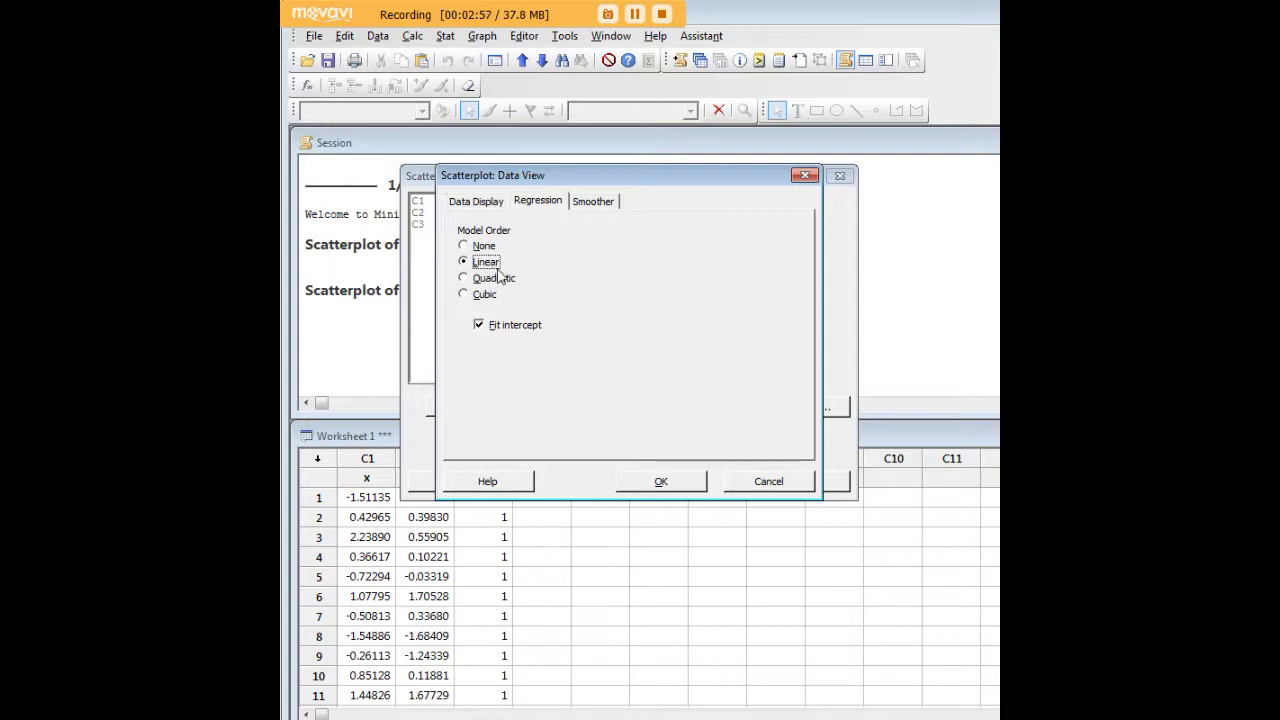
left_click(481, 203)
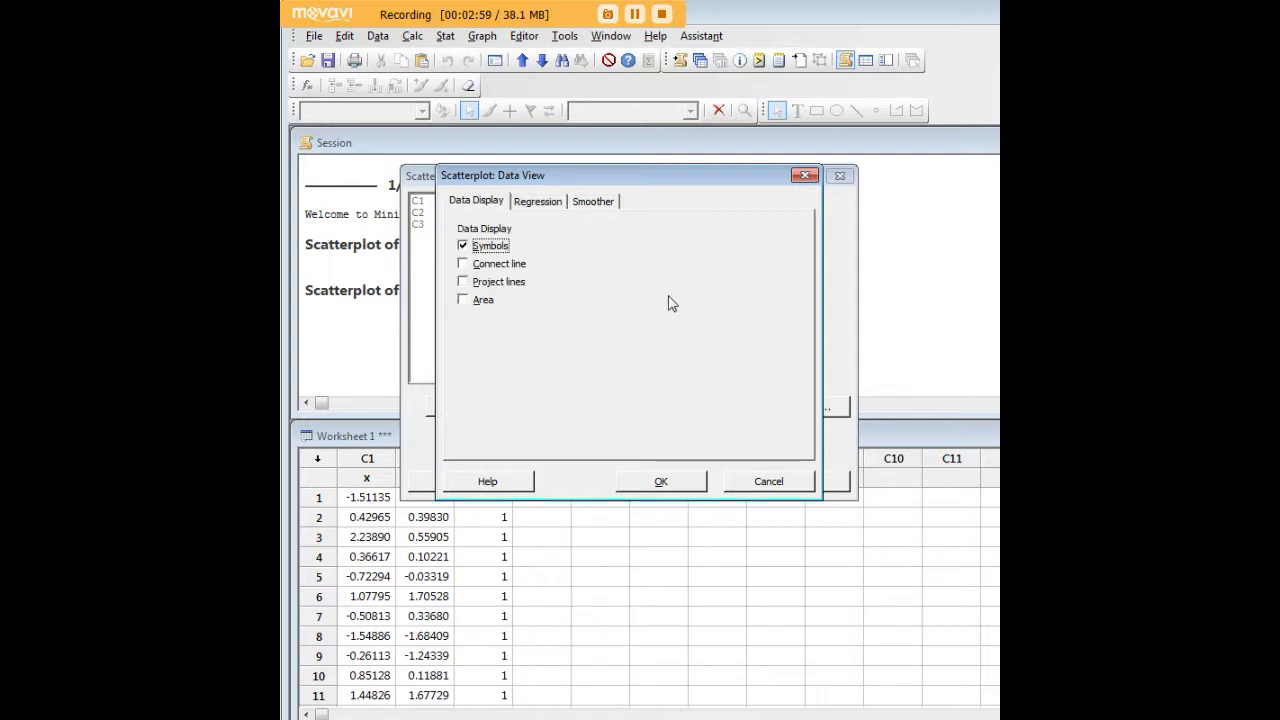
left_click(806, 176)
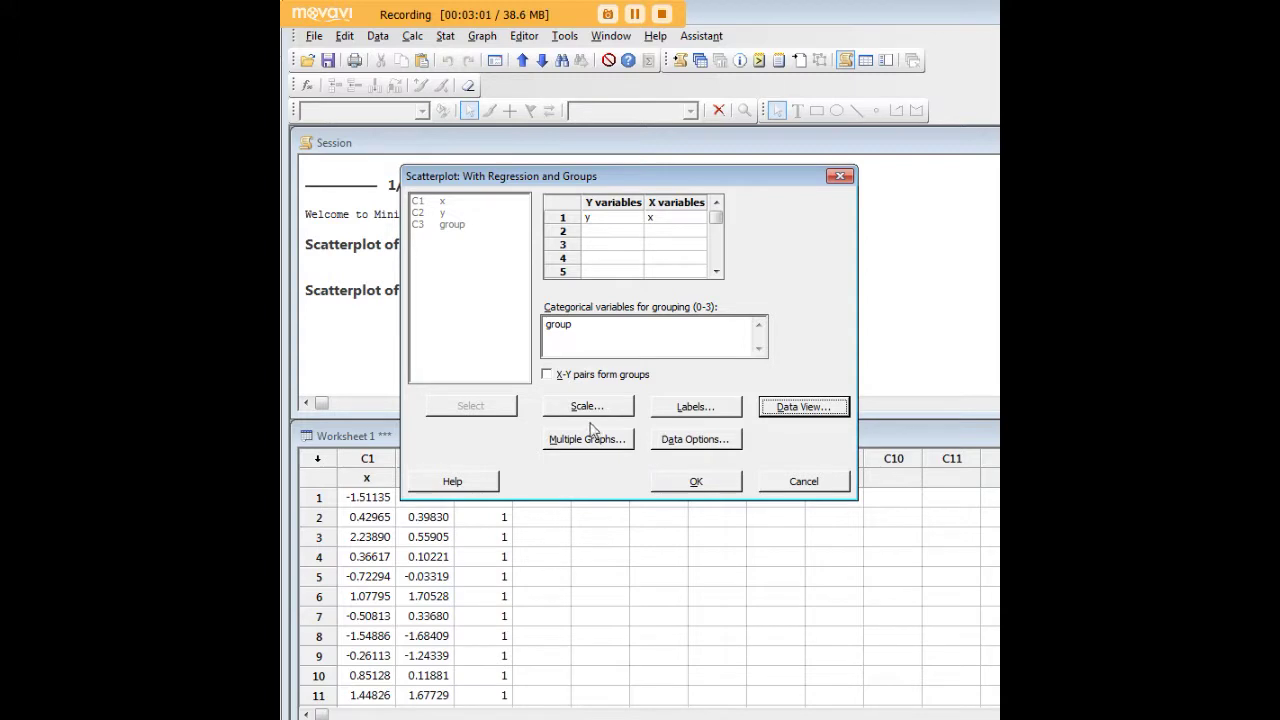
Leave the data options unchanged and create the 'Scatterplot / Group 1 and 2' graph with per-group fit lines
left_click(706, 440)
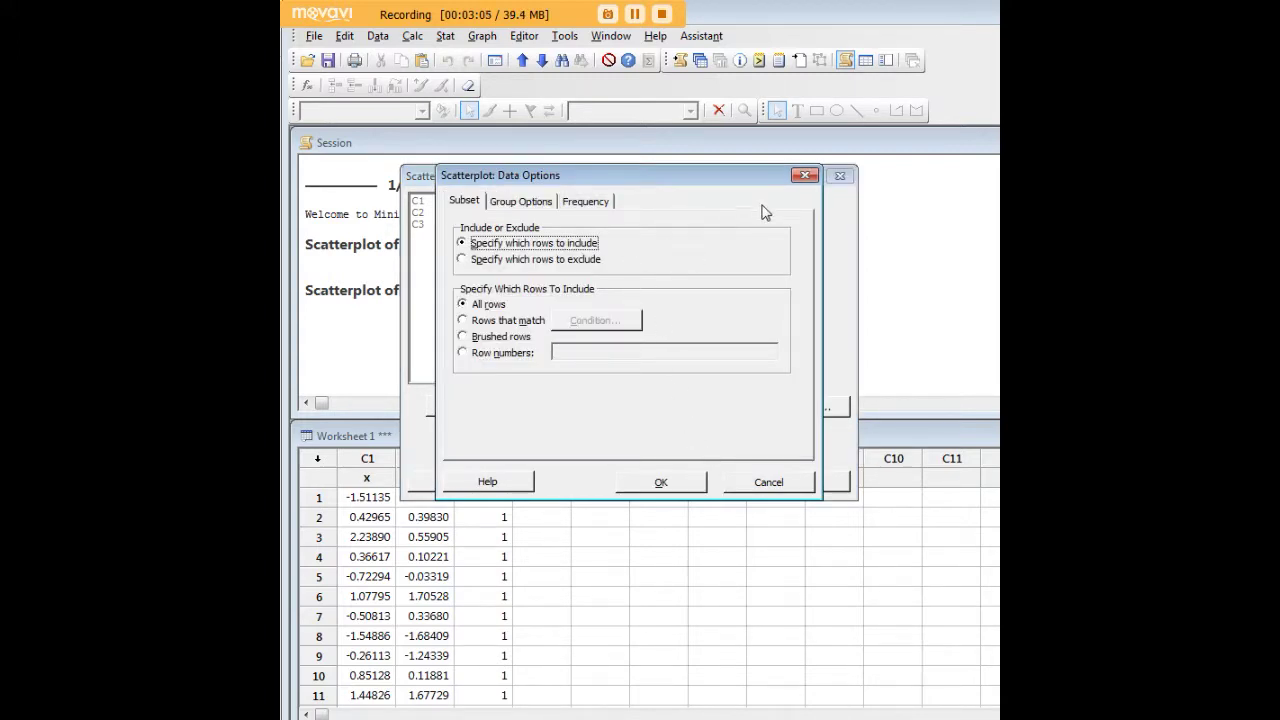
left_click(806, 176)
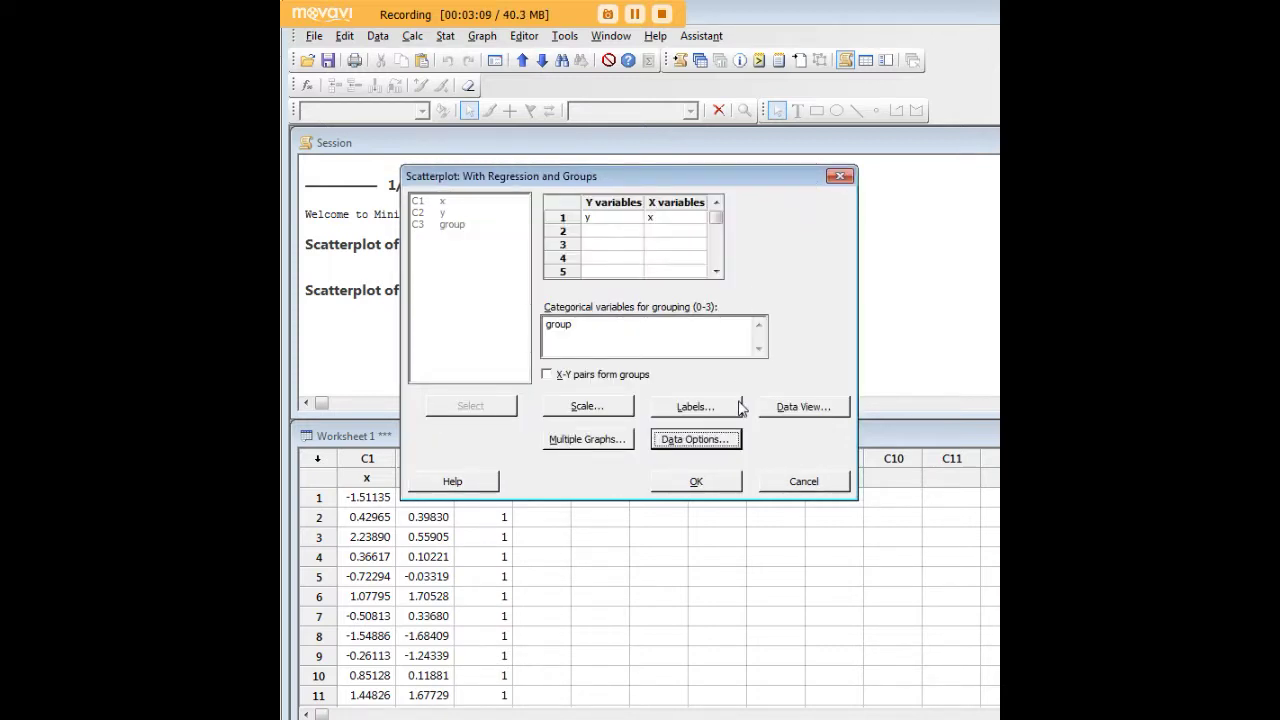
left_click(703, 482)
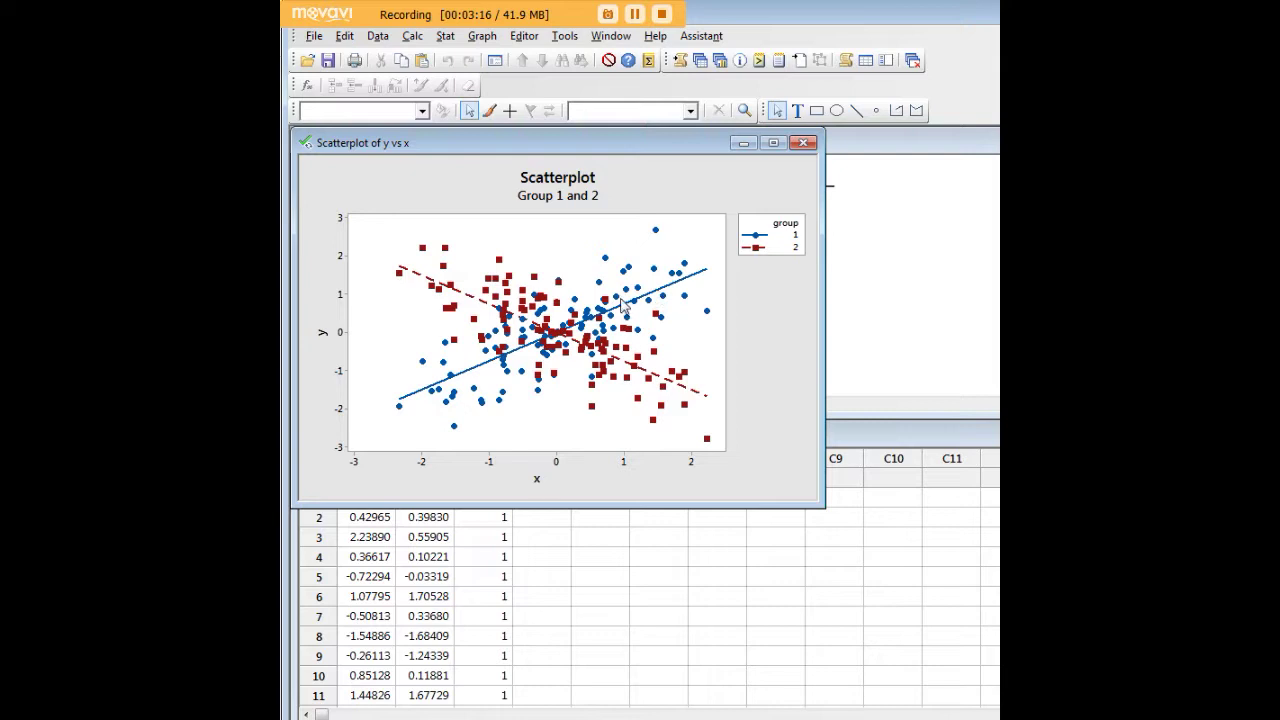
mouse_move(632, 277)
mouse_move(476, 368)
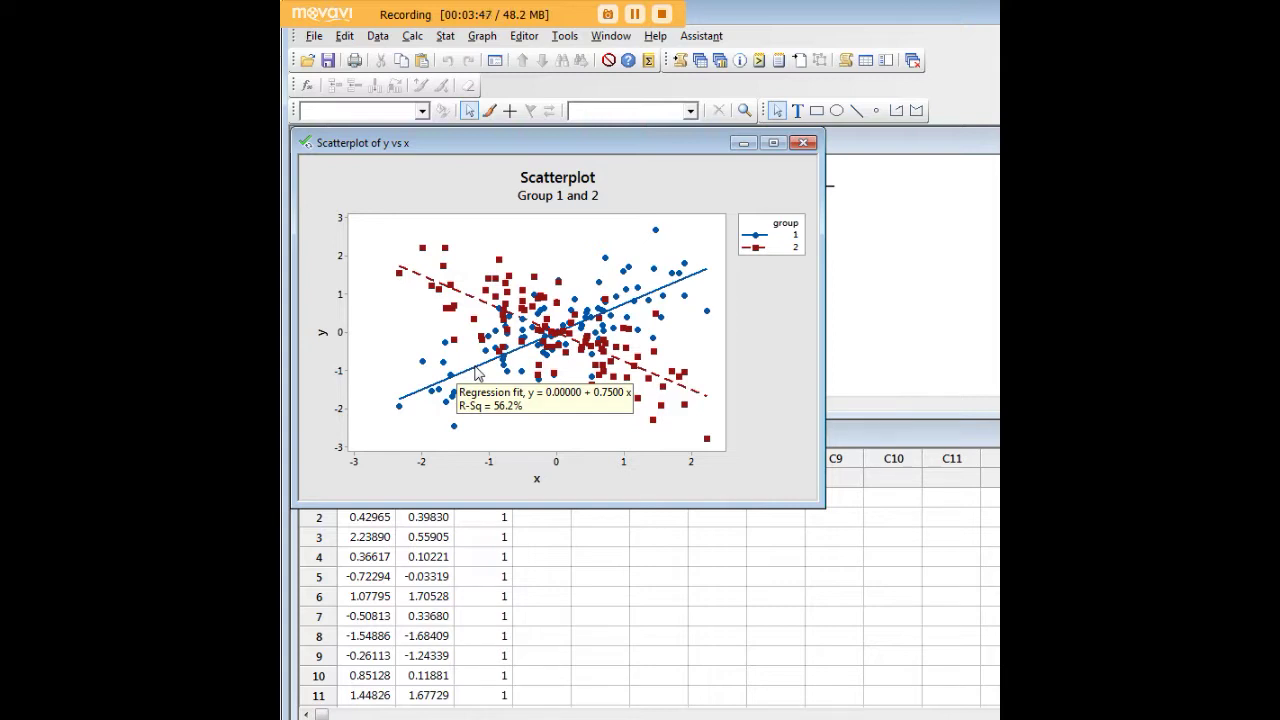
mouse_move(476, 303)
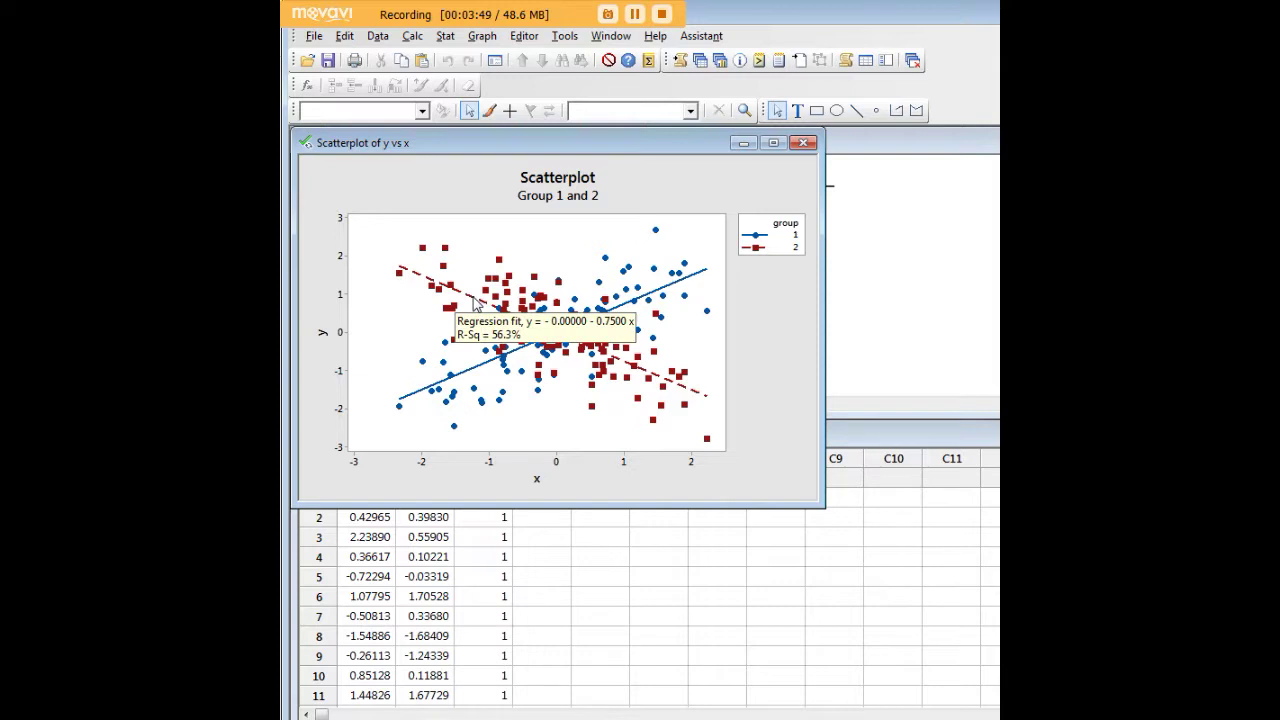